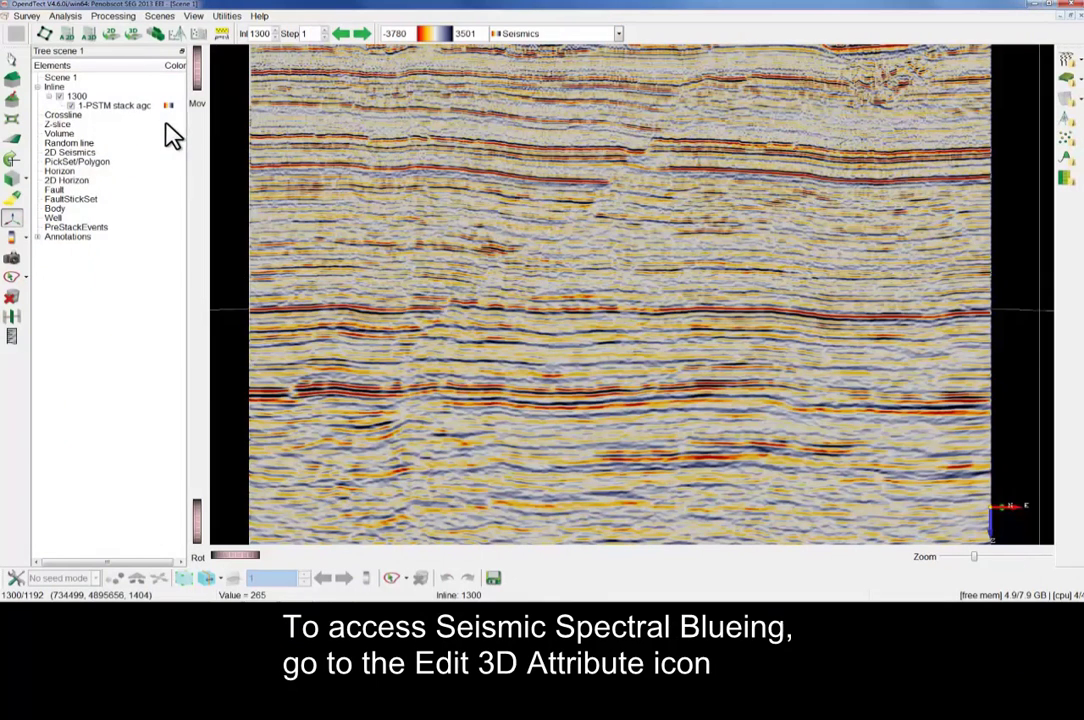
Open the 3D attribute editor and choose Spectral Blueing from the ArkCls attribute group.
click(88, 36)
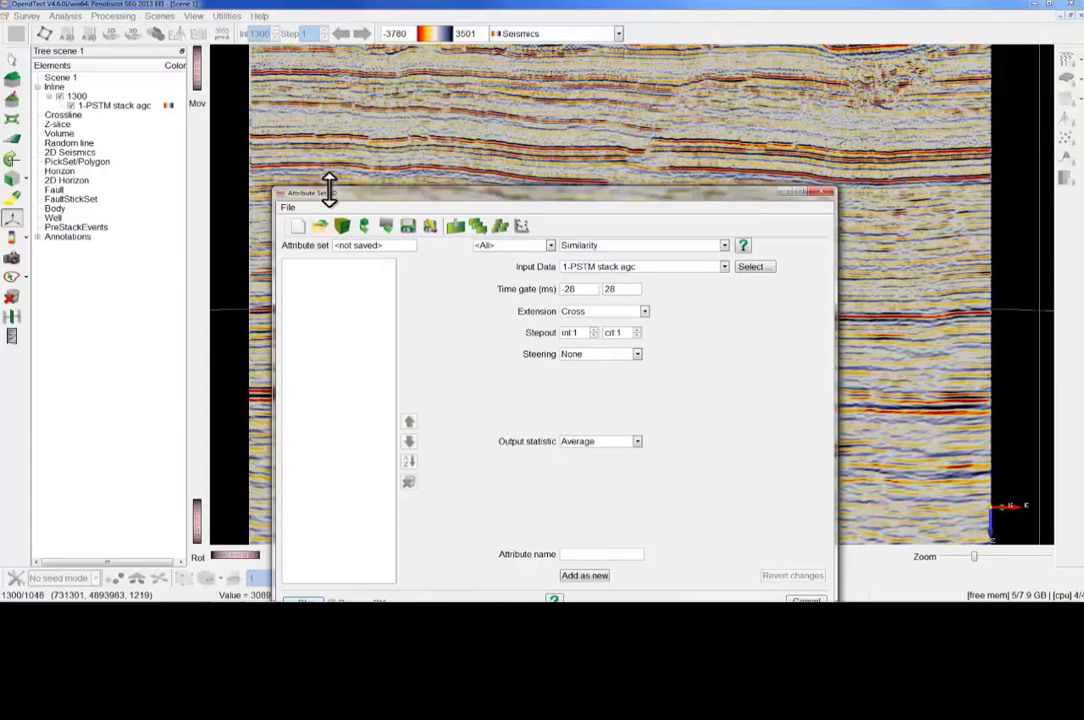
drag(350, 195, 345, 152)
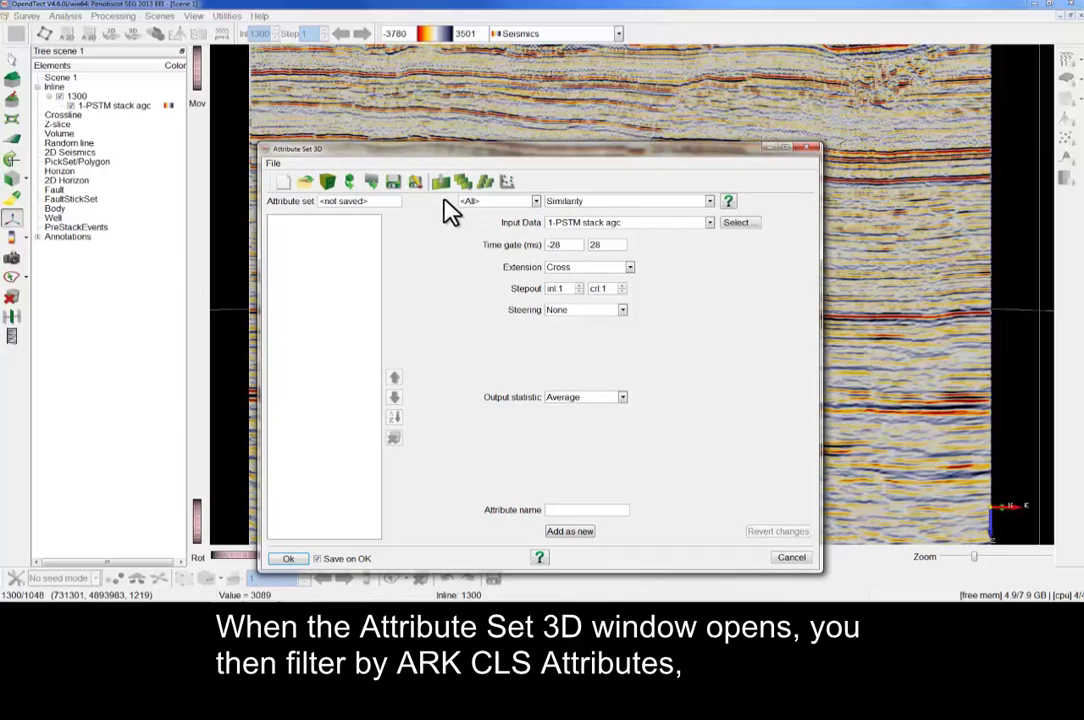
click(487, 201)
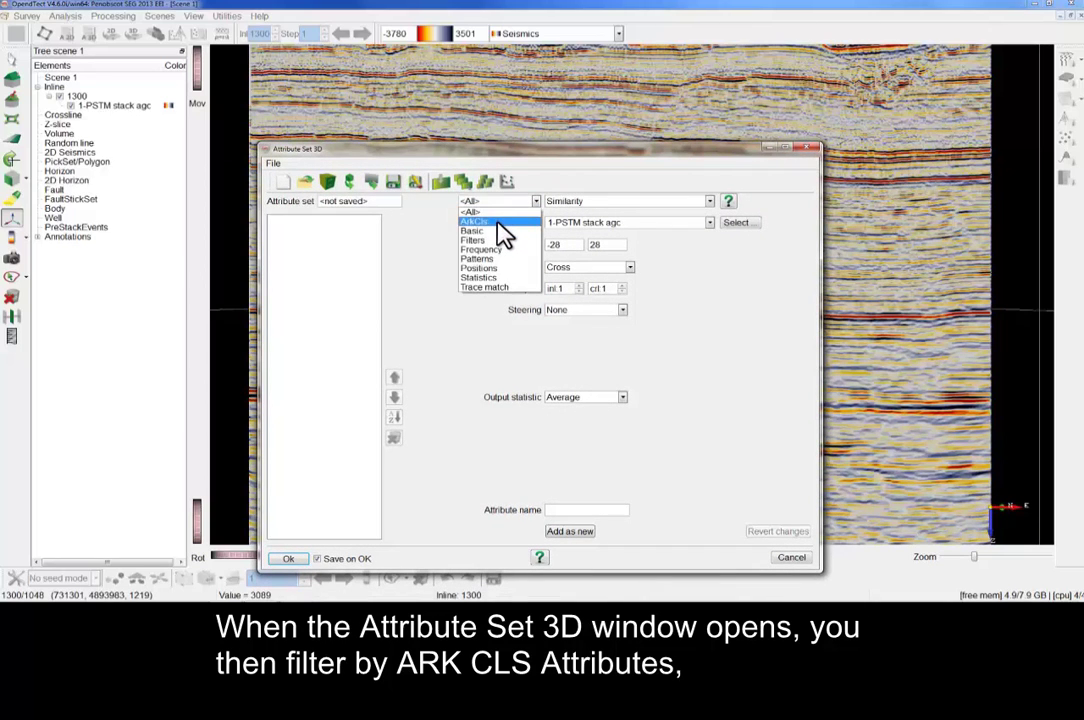
click(503, 231)
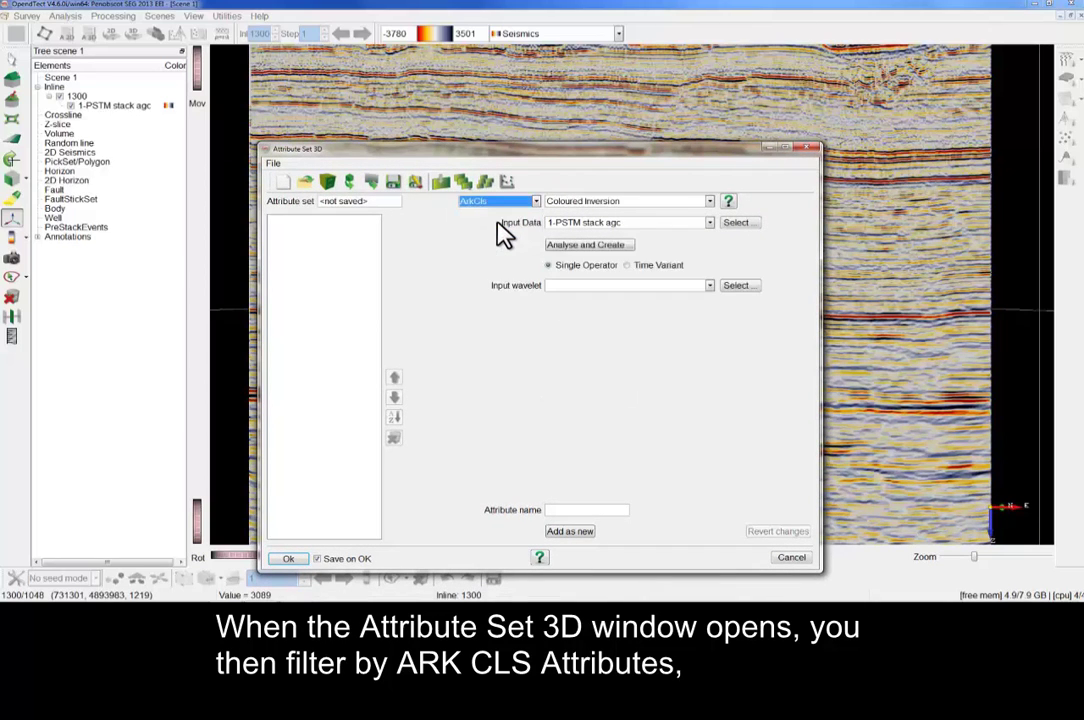
click(588, 201)
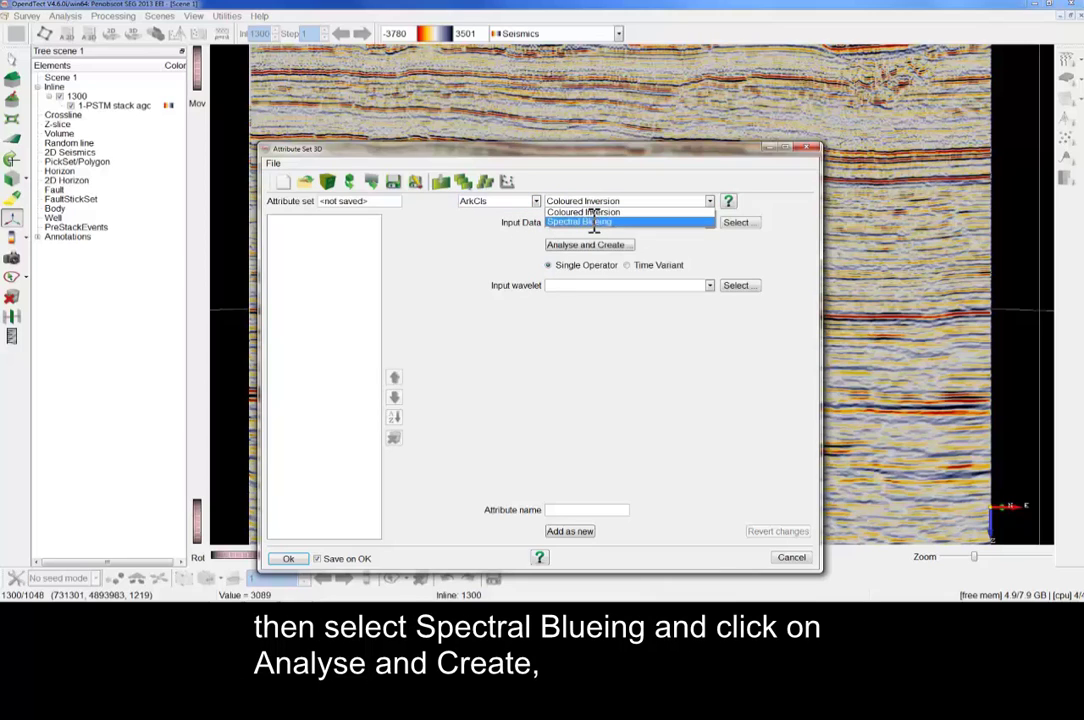
click(594, 223)
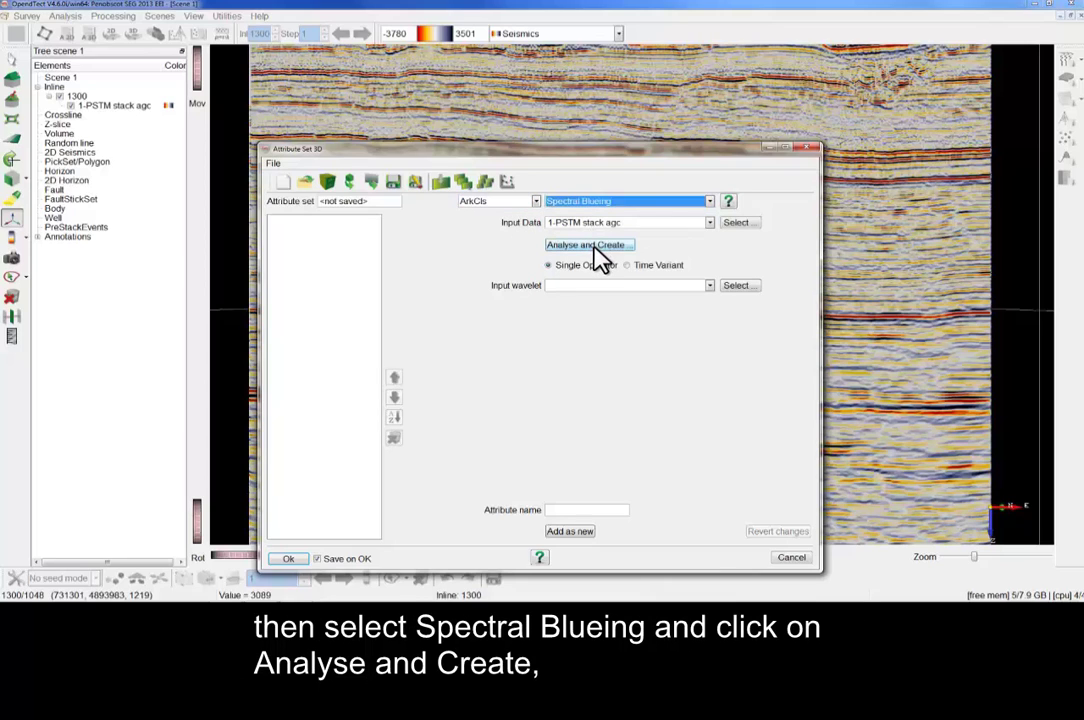
Launch the Spectral Blueing analysis window and dismiss its View Seismic preview.
click(590, 245)
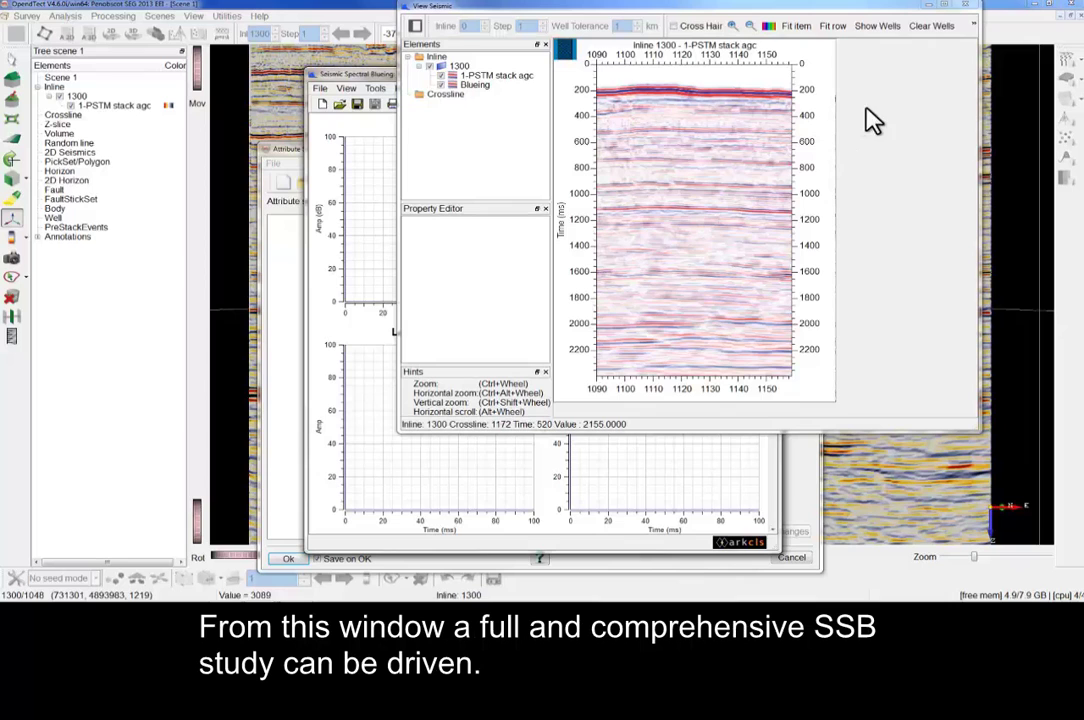
drag(963, 12, 958, 15)
click(962, 10)
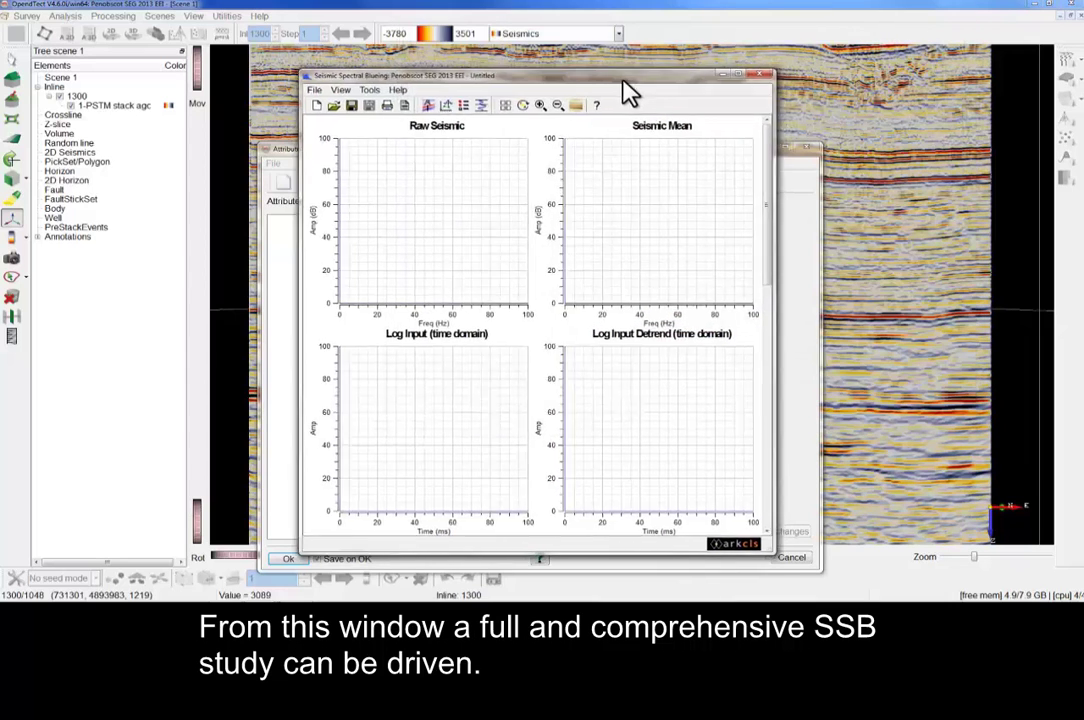
drag(627, 90, 345, 14)
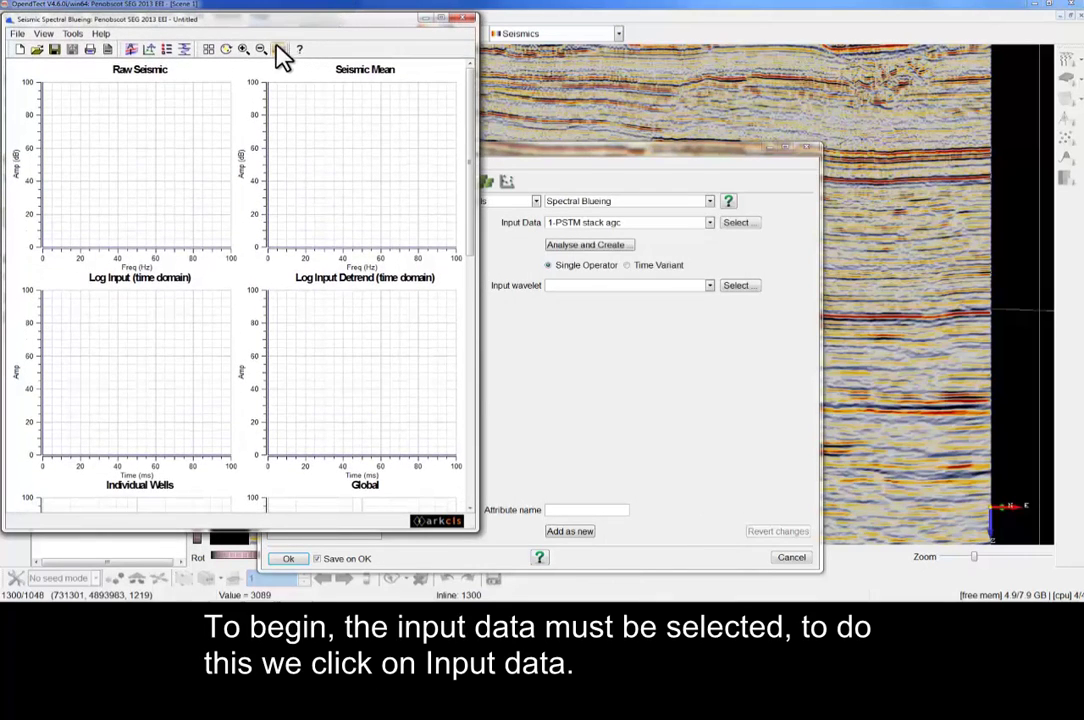
Select 1-PSTM stack agc as input seismic and load 40 traces into the plots.
click(131, 51)
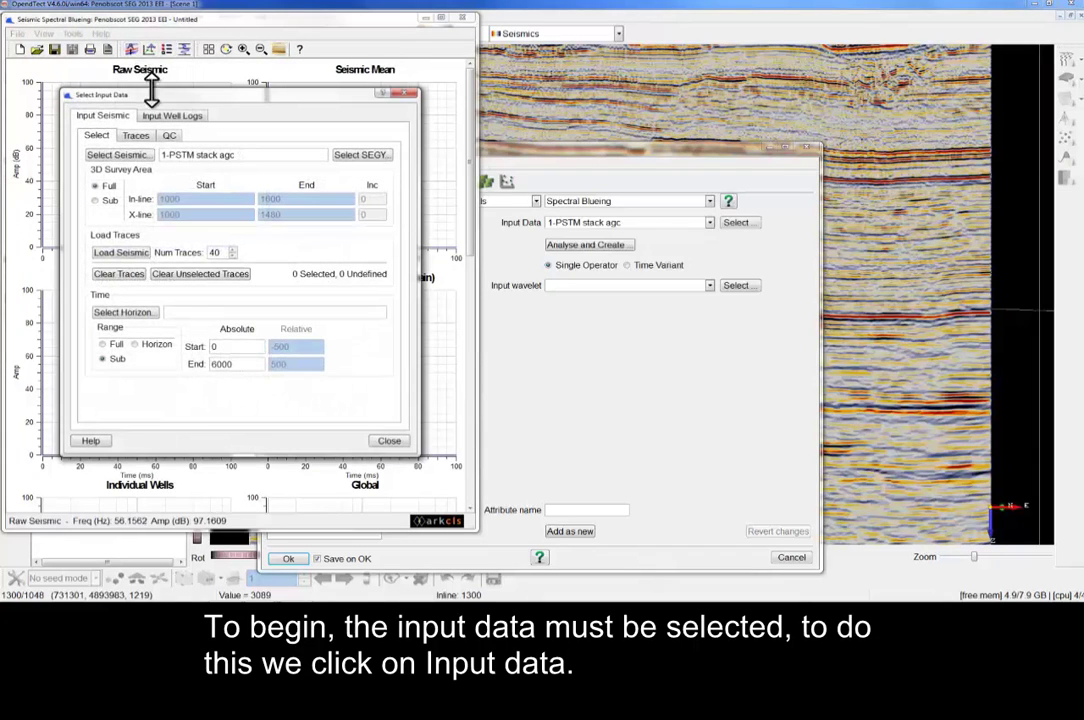
drag(163, 100, 581, 81)
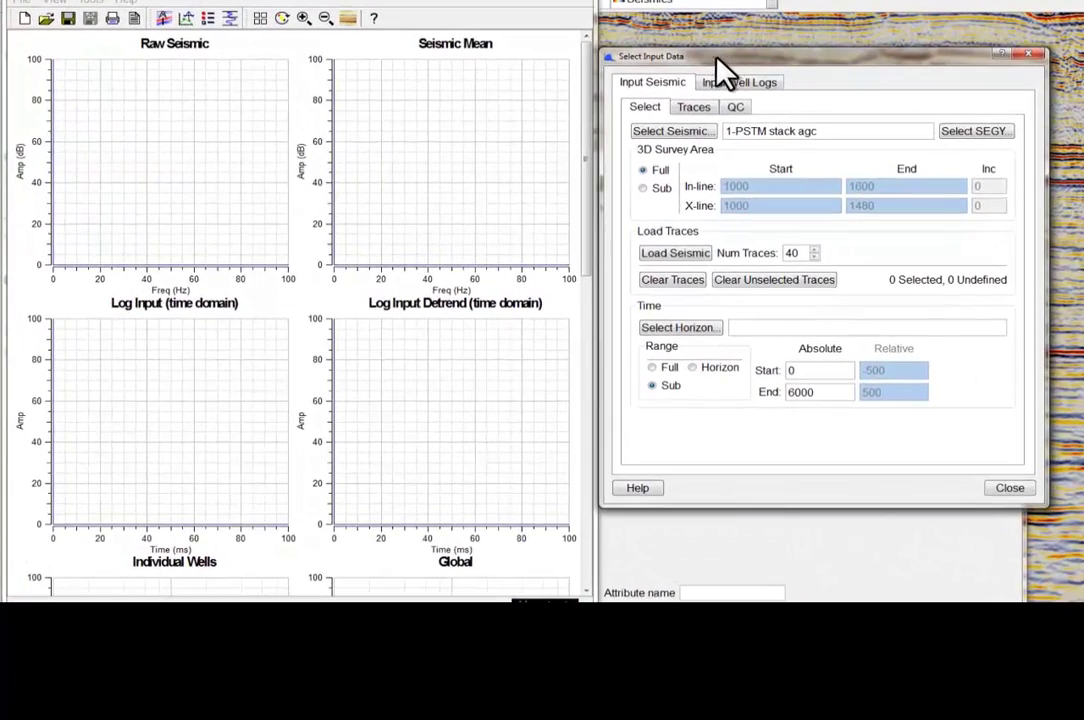
click(700, 134)
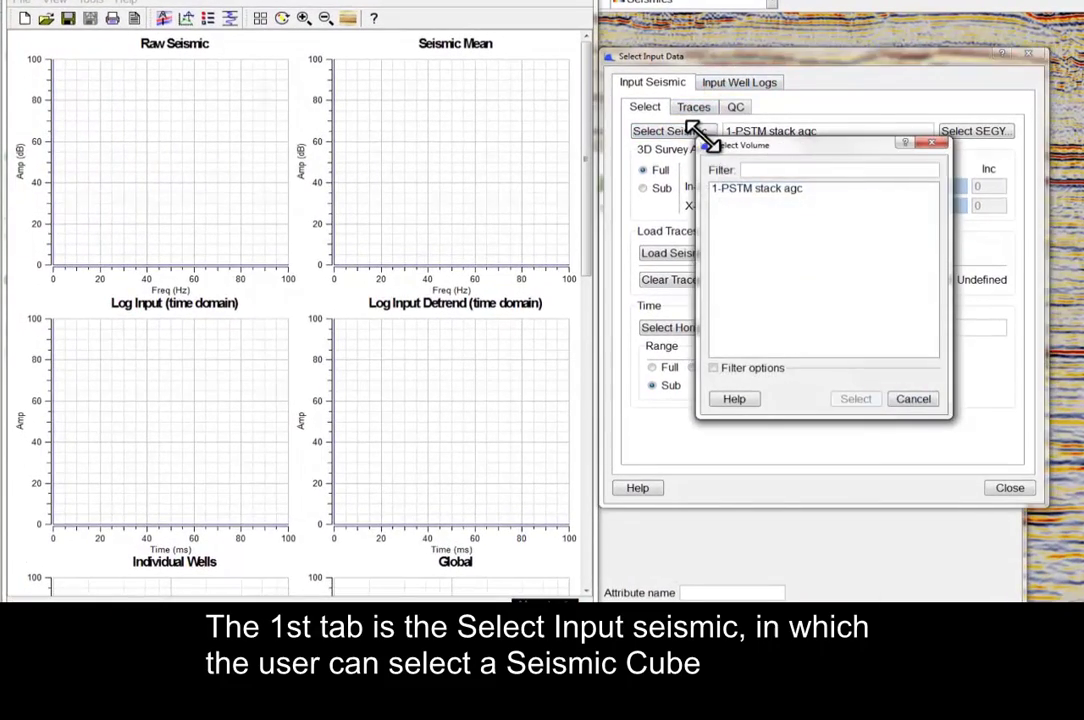
click(740, 190)
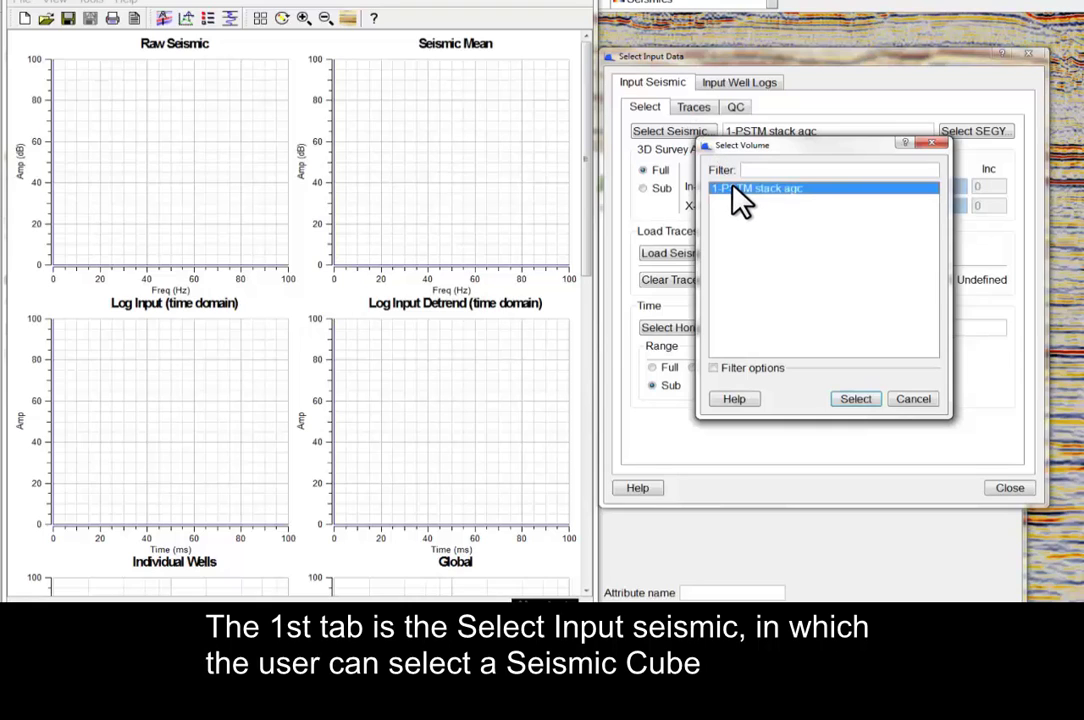
click(855, 400)
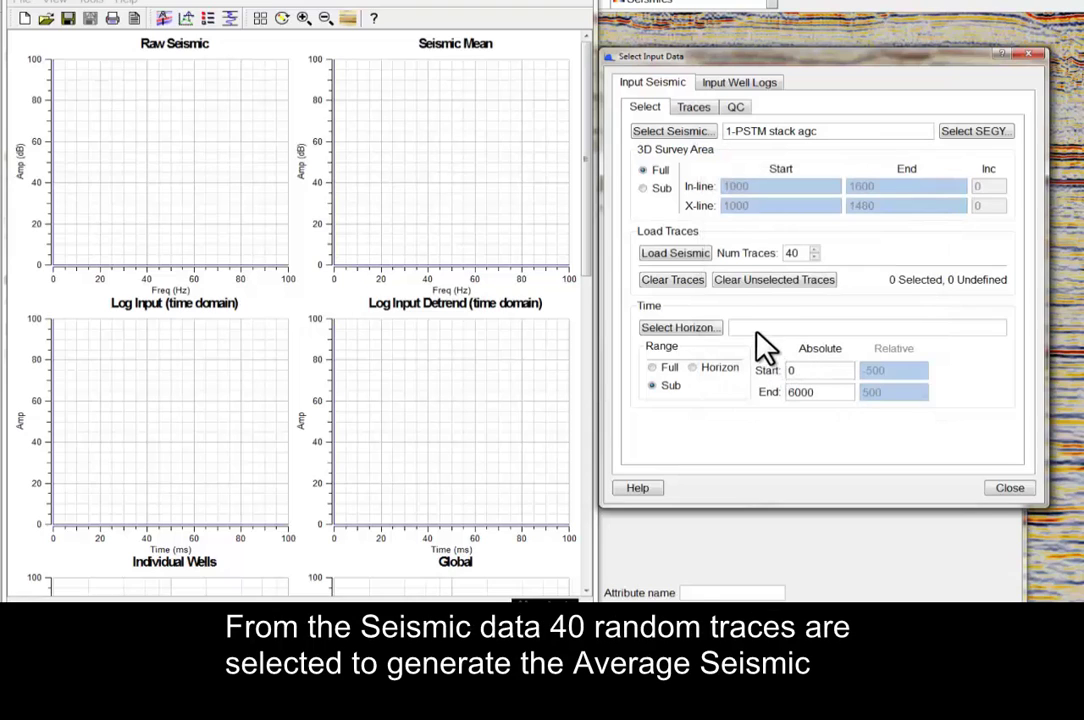
click(699, 256)
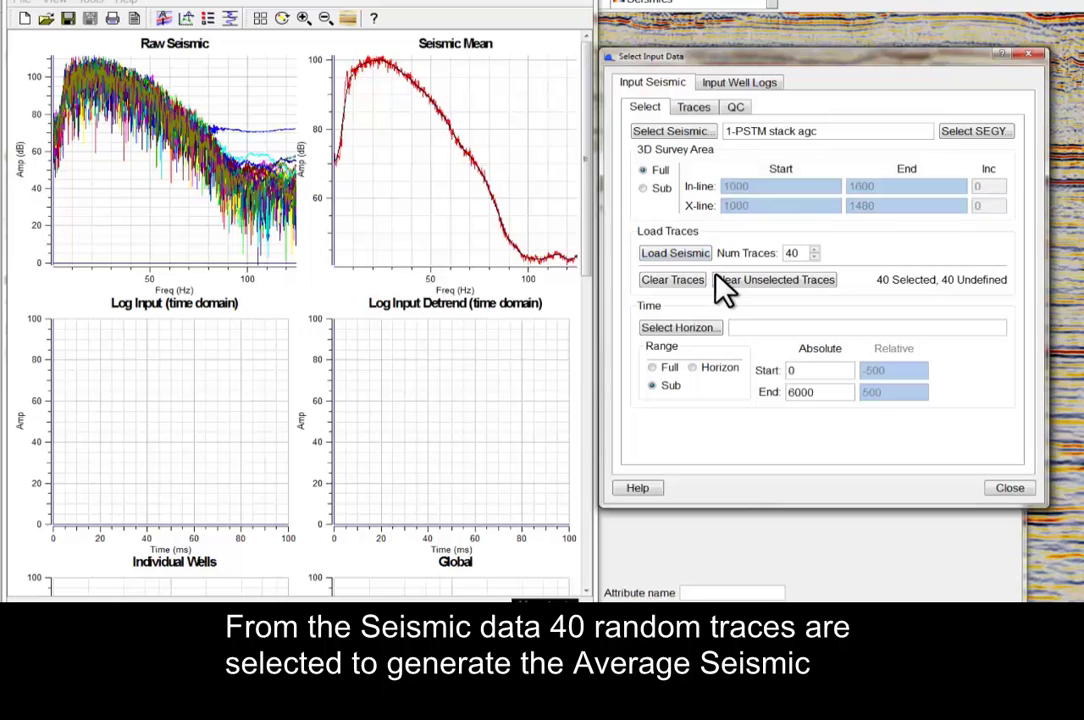
Gate the seismic analysis window from 950 to 1450 ms.
double_click(790, 371)
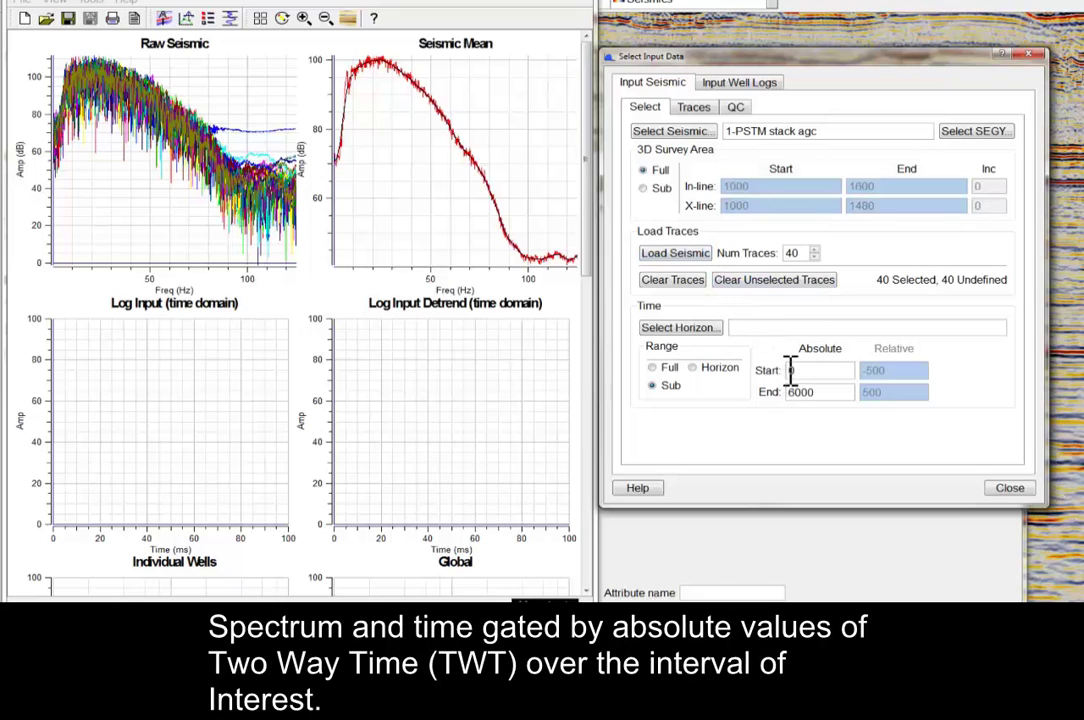
text(950)
double_click(790, 393)
text(1)
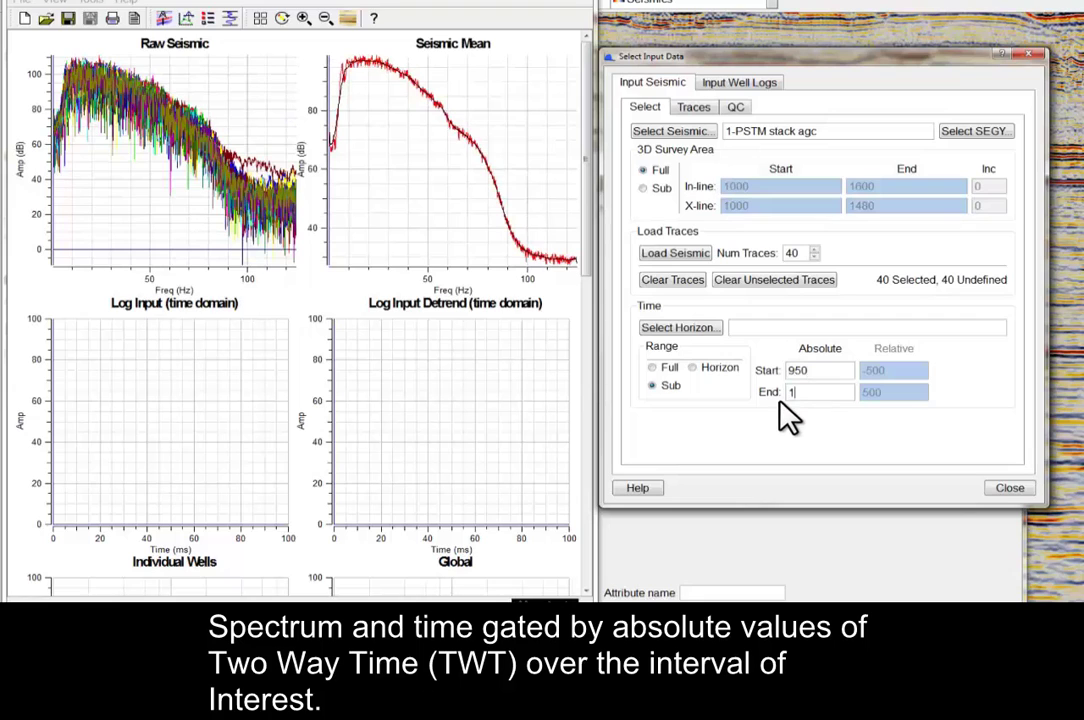
text(450)
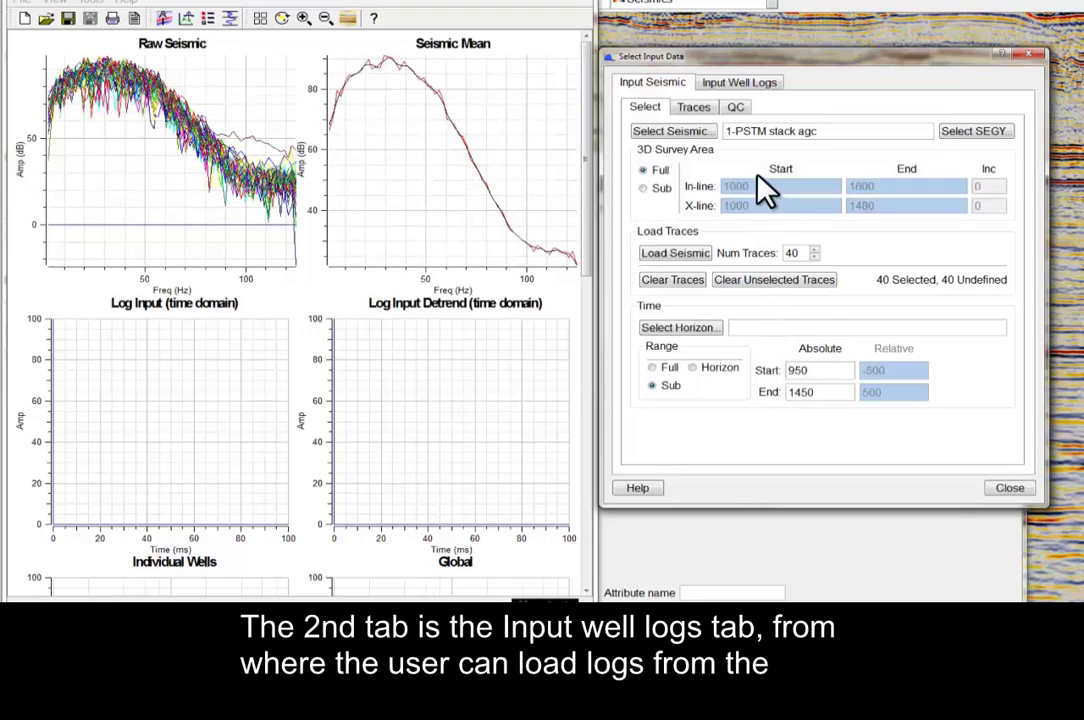
Select the AI logs of wells B-41 and L-30 as well-log inputs.
click(751, 84)
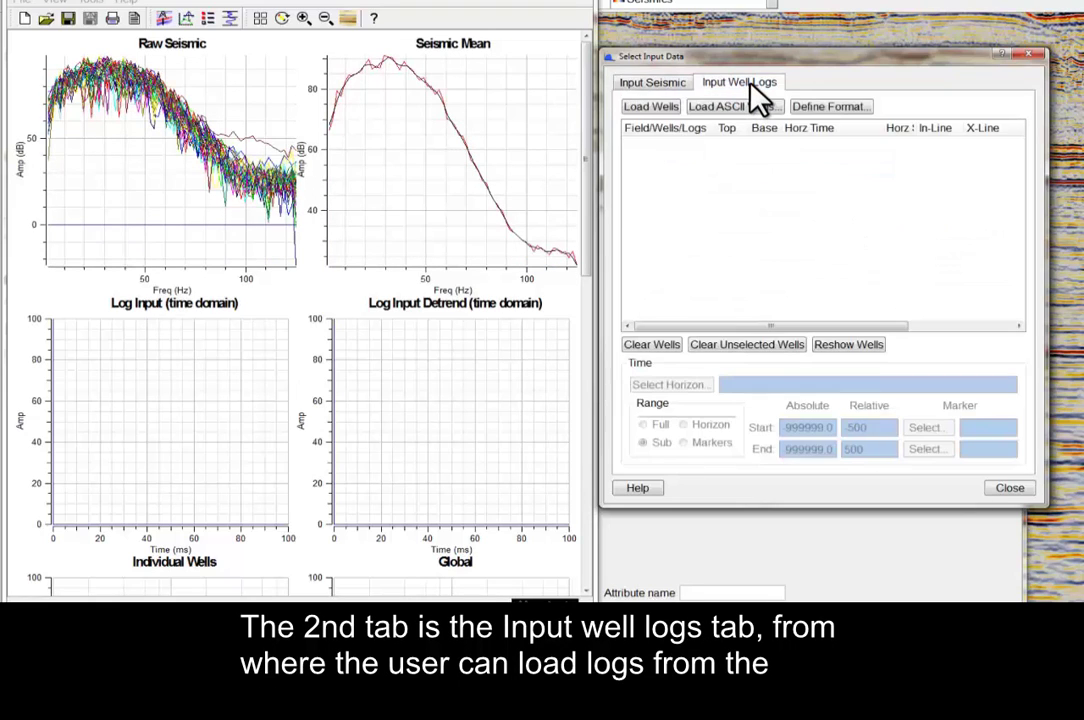
click(656, 110)
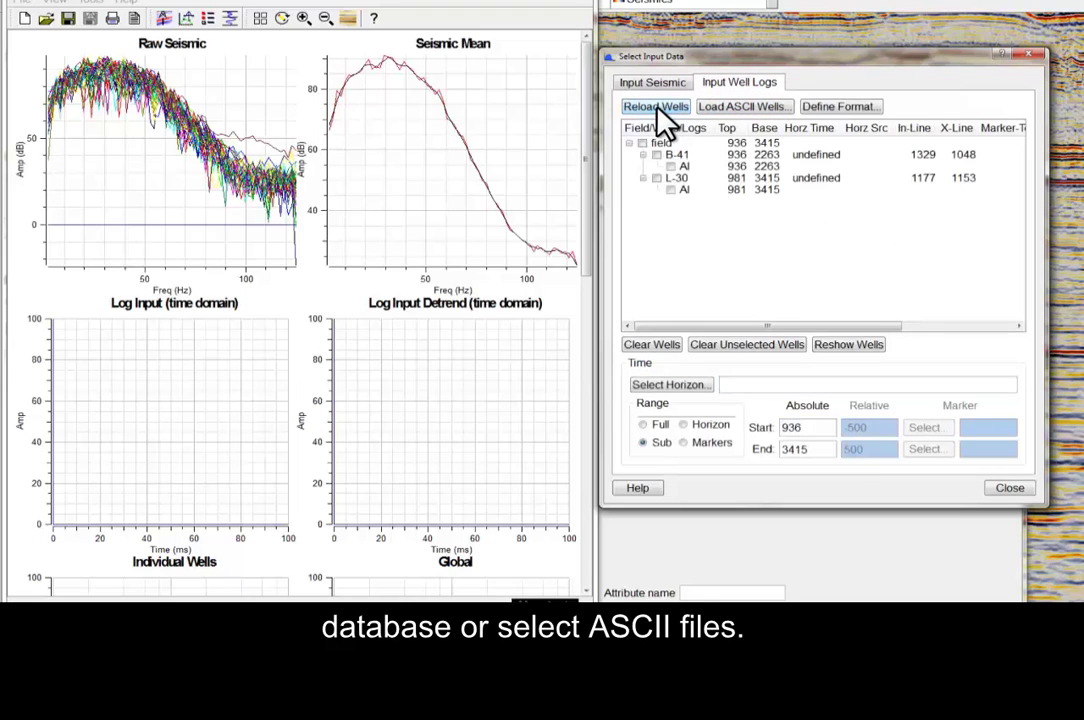
click(670, 166)
click(670, 190)
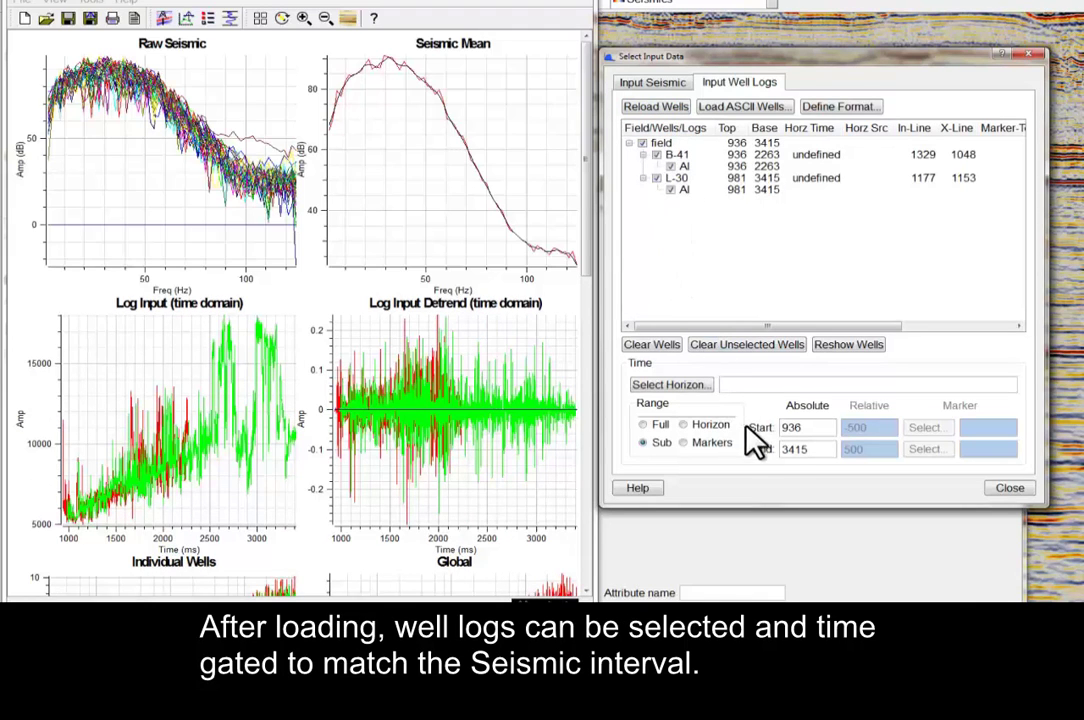
Gate the well logs to 950–1450 ms and close the input data selection.
drag(787, 427, 775, 480)
text(950)
text(1450)
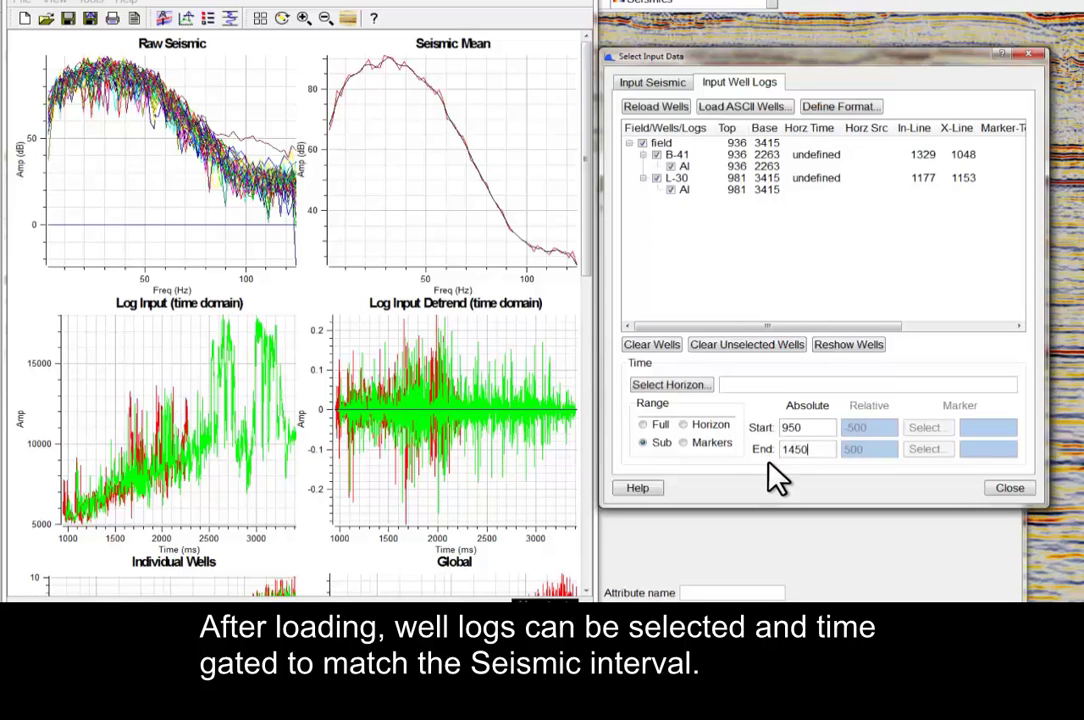
key(Return)
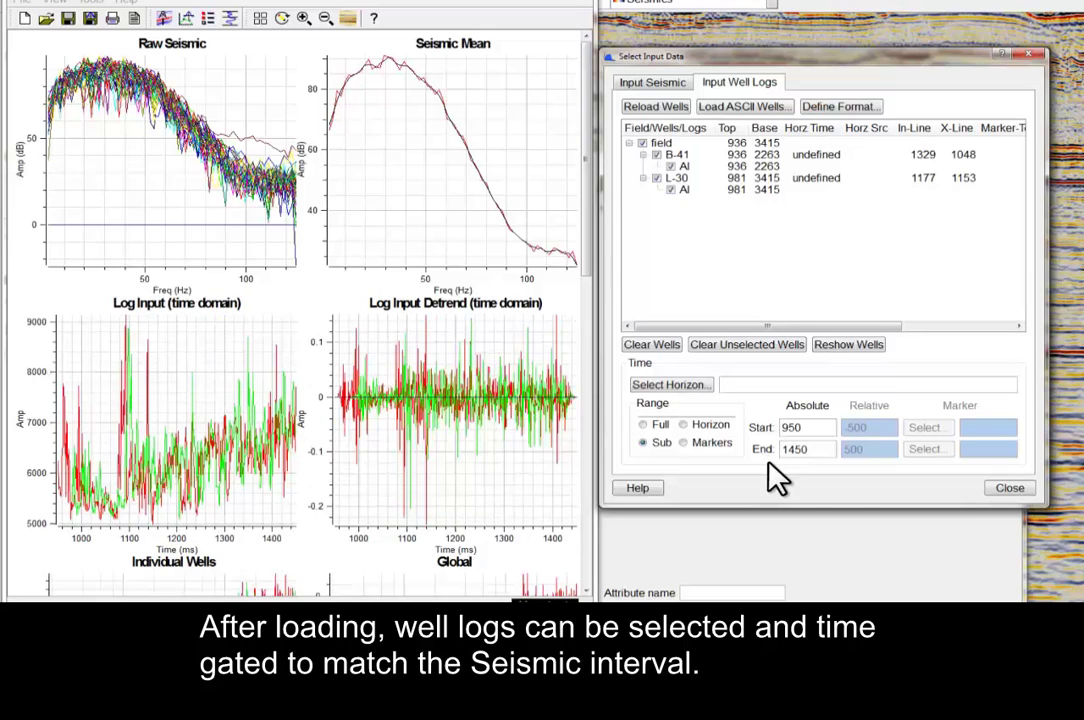
click(1003, 489)
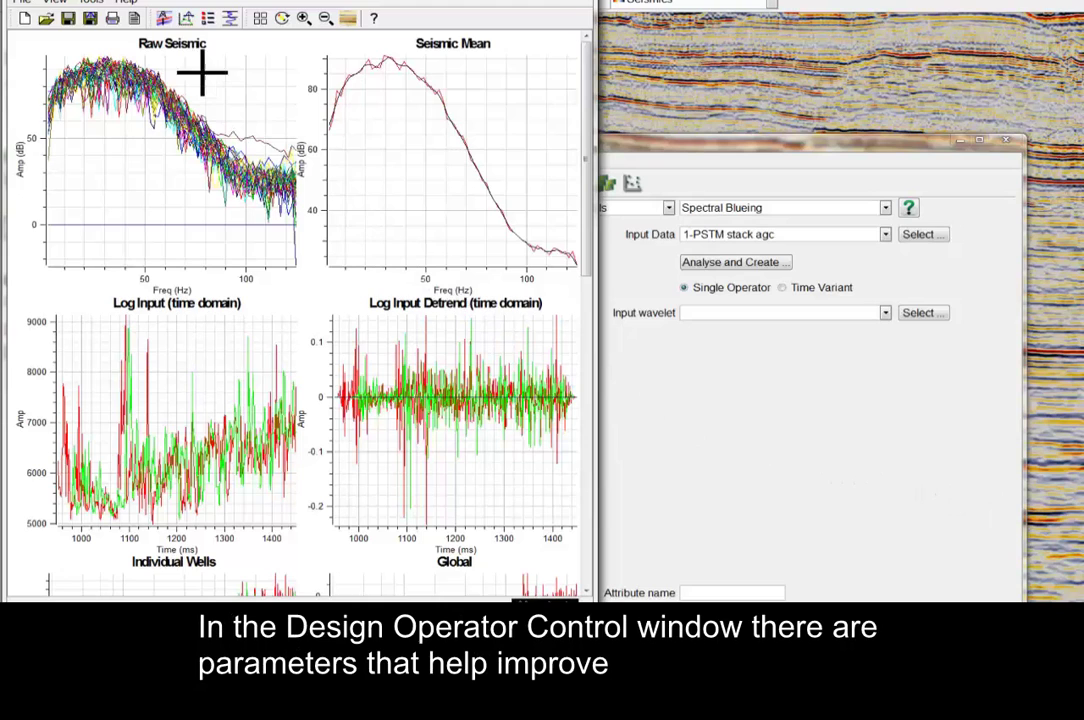
In Design Controls, set the smoothing operator length to 9 Hz.
click(186, 20)
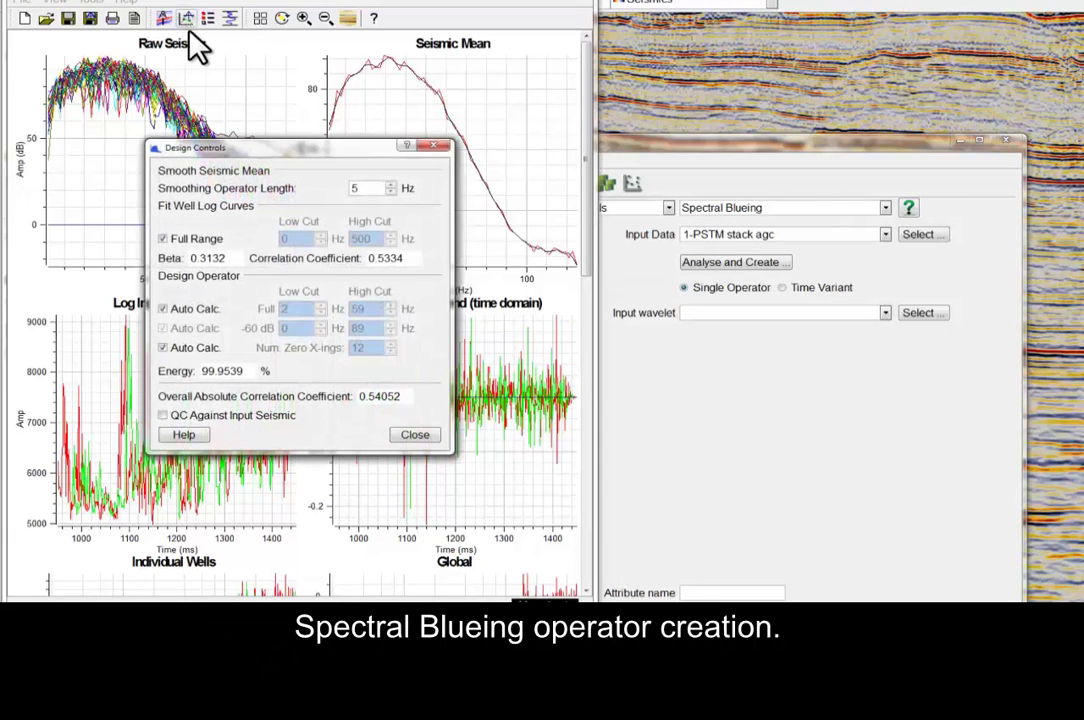
drag(231, 145, 97, 2)
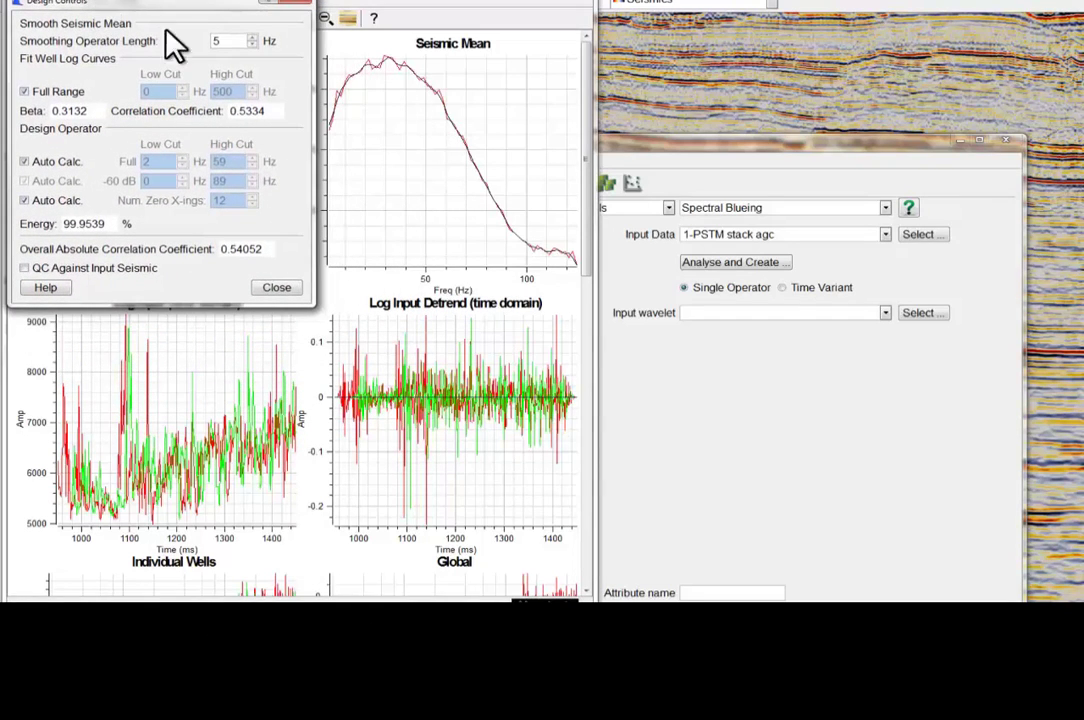
scroll(230, 41, up, 2)
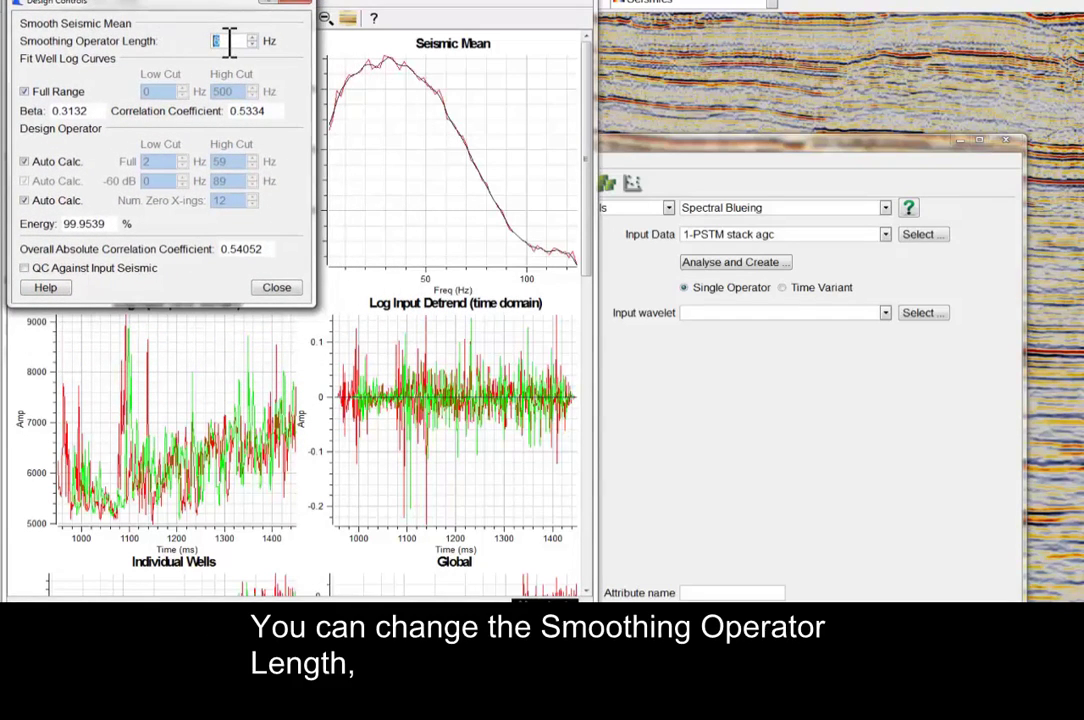
scroll(230, 41, up, 1)
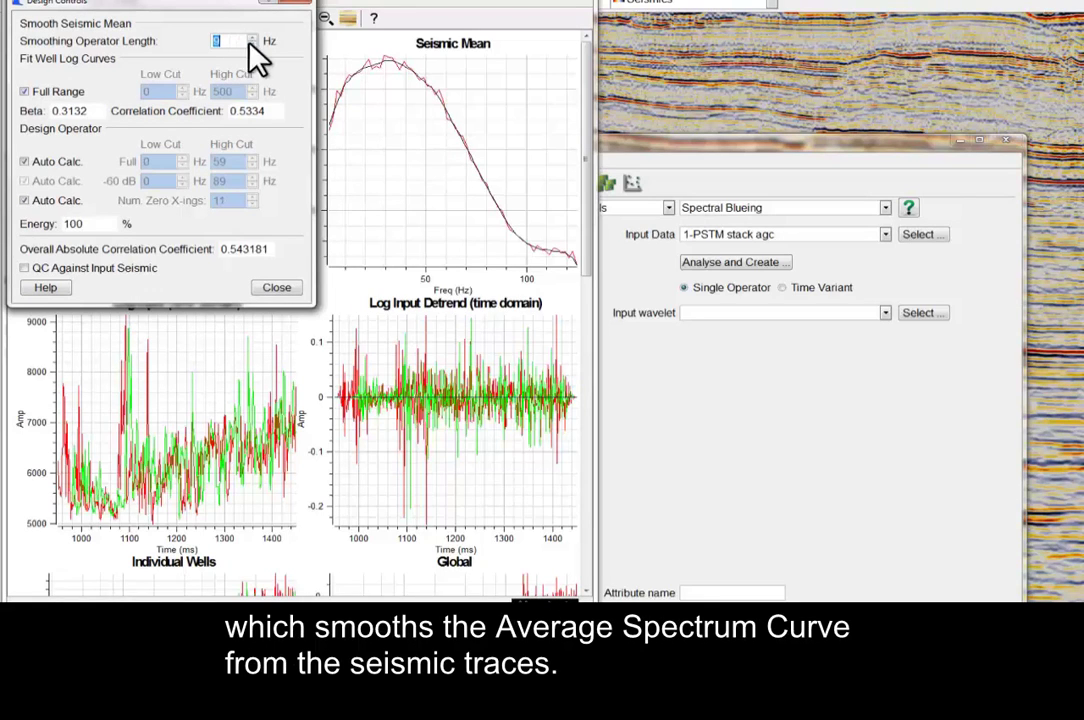
click(353, 52)
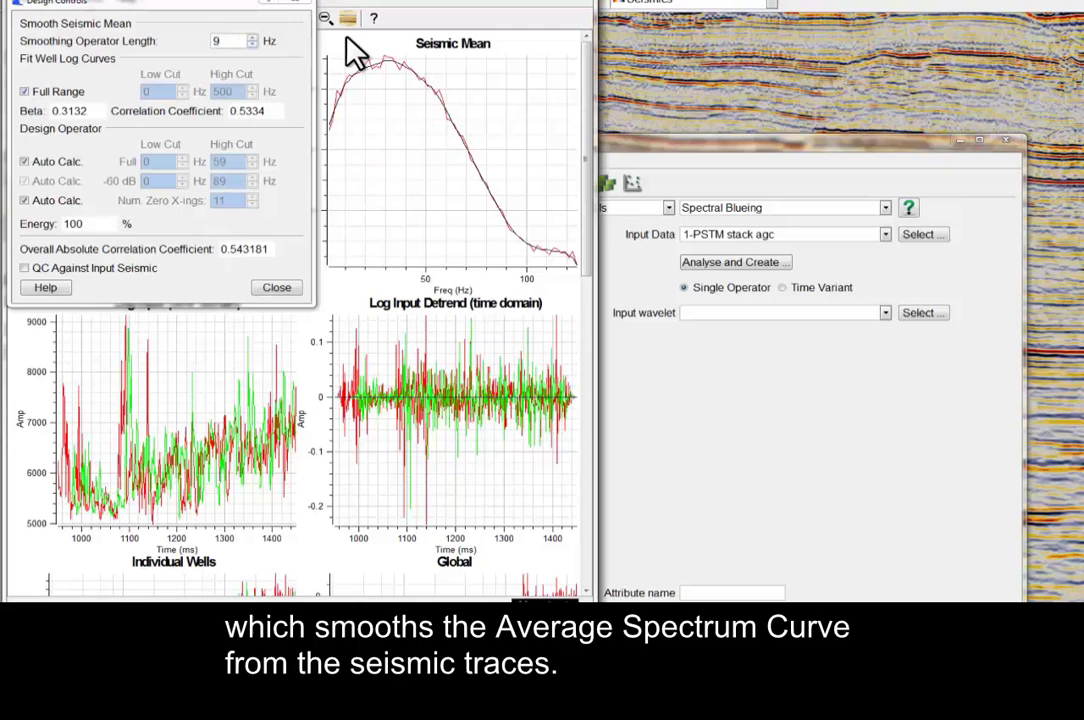
scroll(347, 45, down, 4)
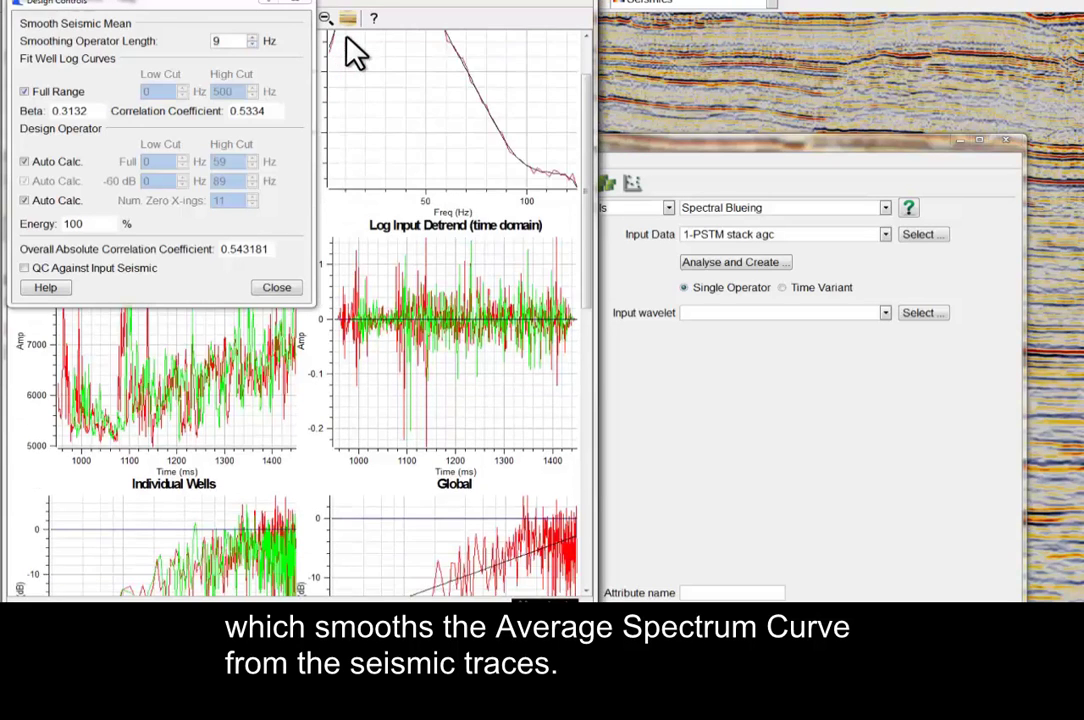
scroll(347, 42, down, 5)
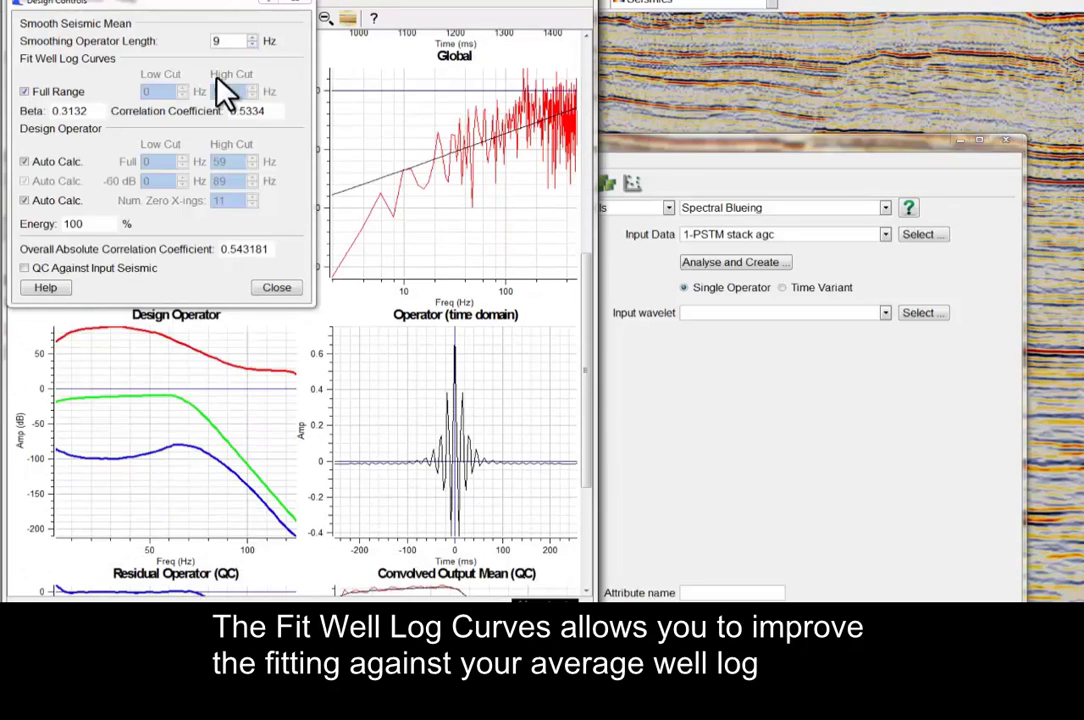
Fit the well logs over a custom 1–250 Hz frequency range.
click(70, 93)
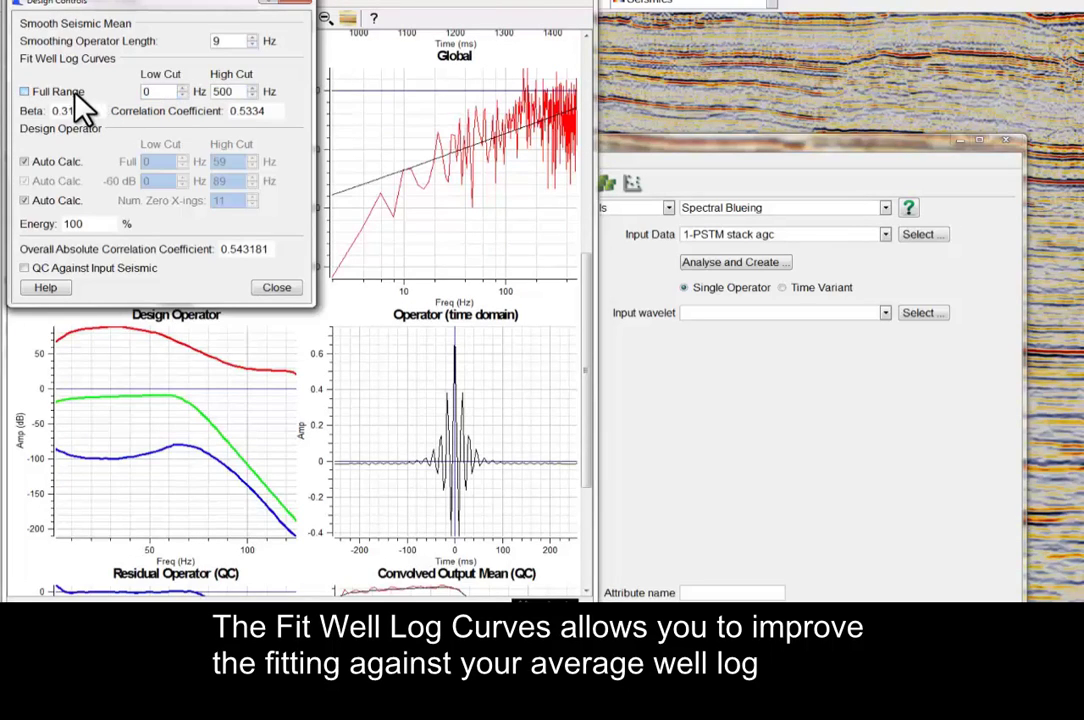
double_click(156, 92)
text(1)
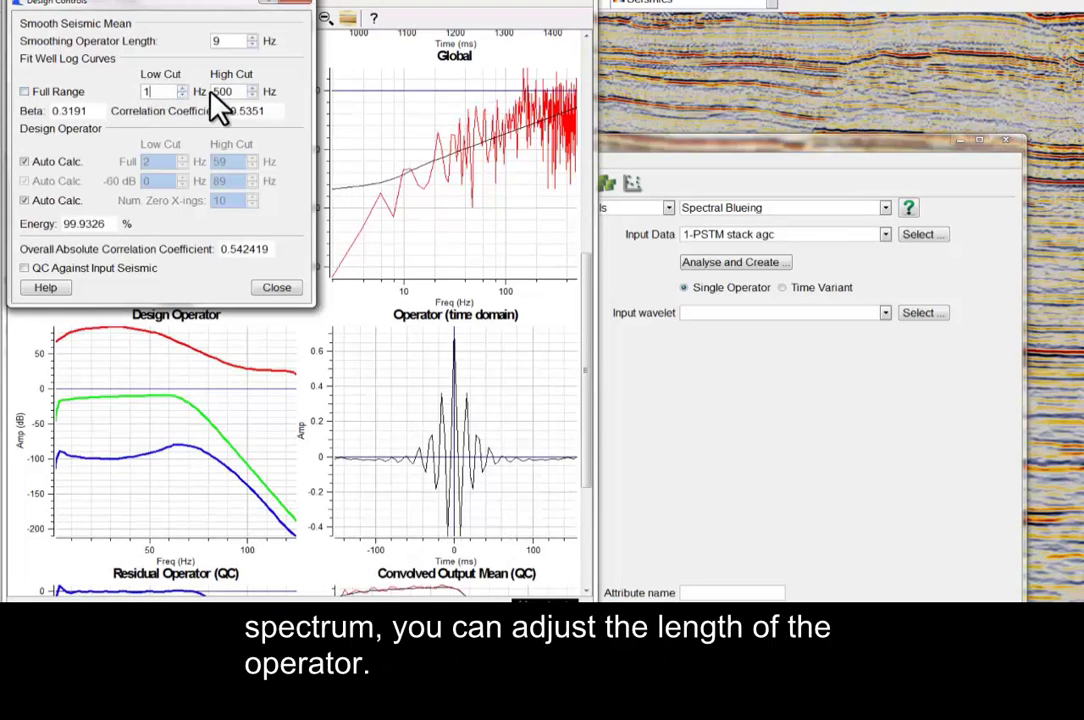
double_click(230, 92)
text(2)
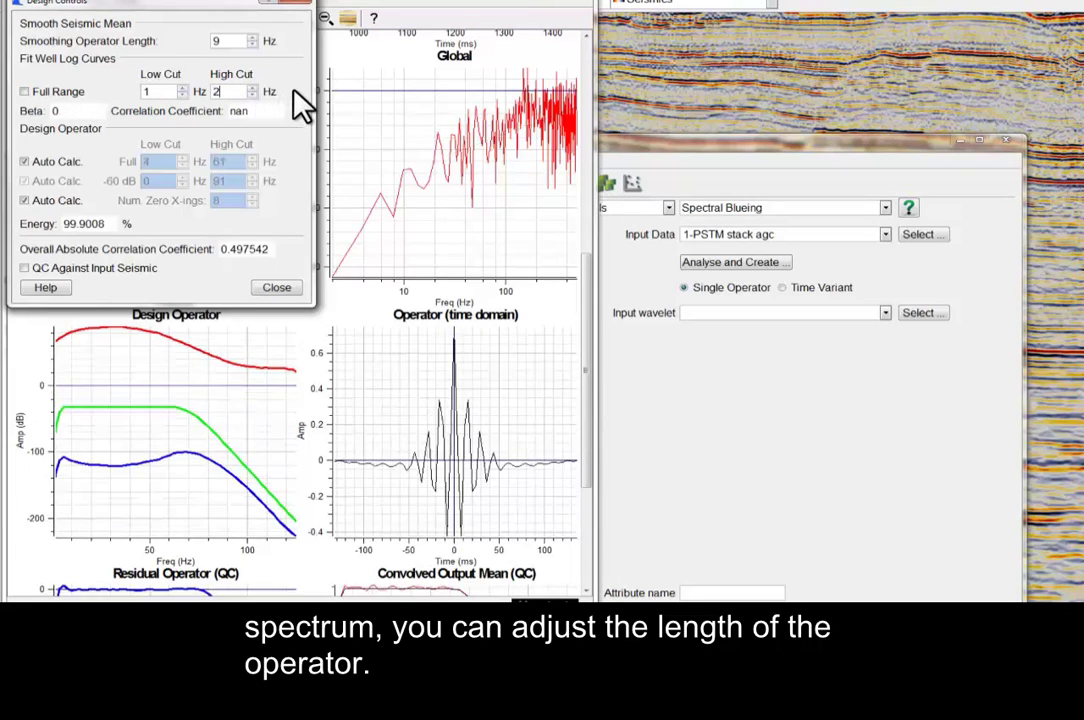
text(50)
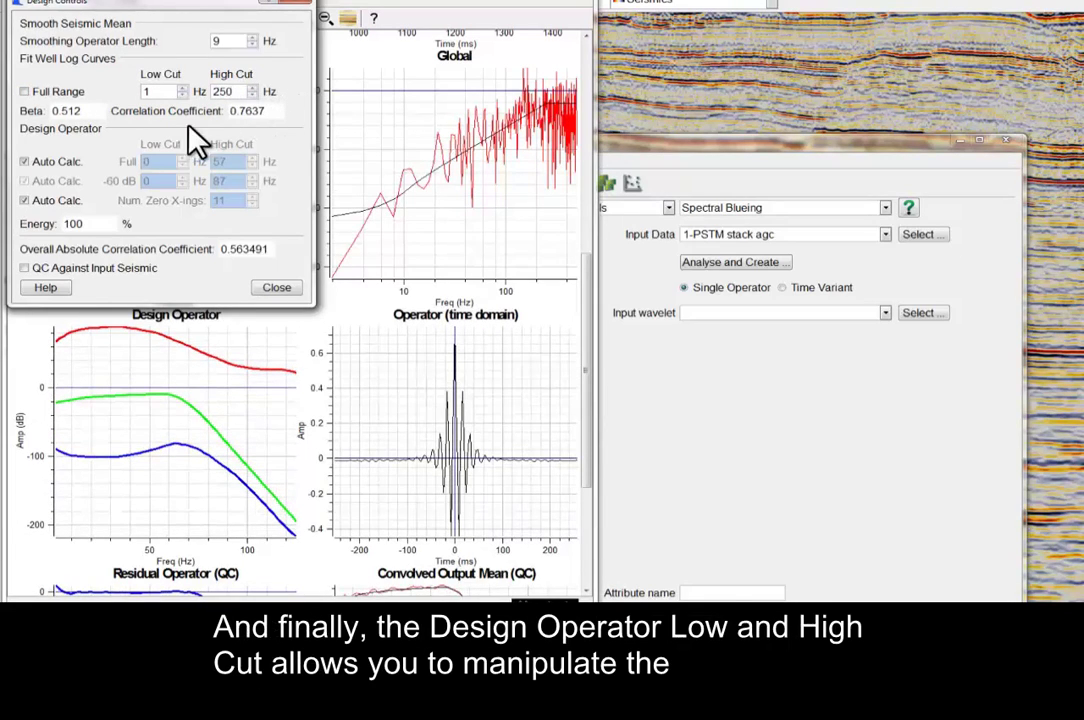
Switch off automatic cut calculation and set the operator high cut to 49 Hz.
click(76, 165)
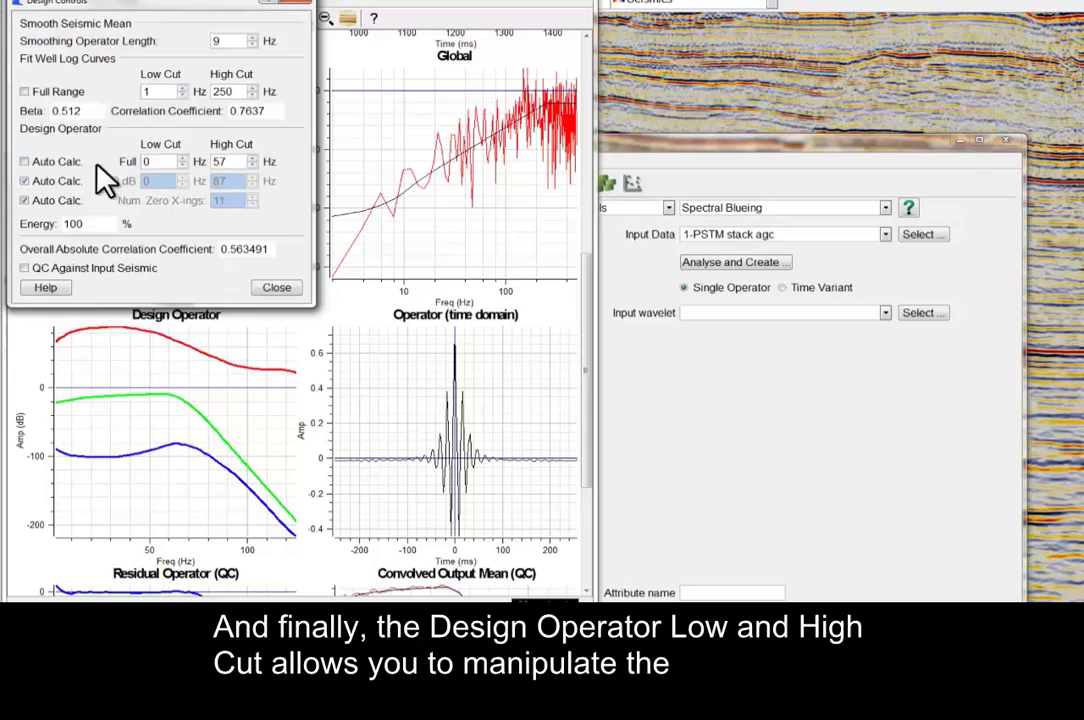
double_click(222, 162)
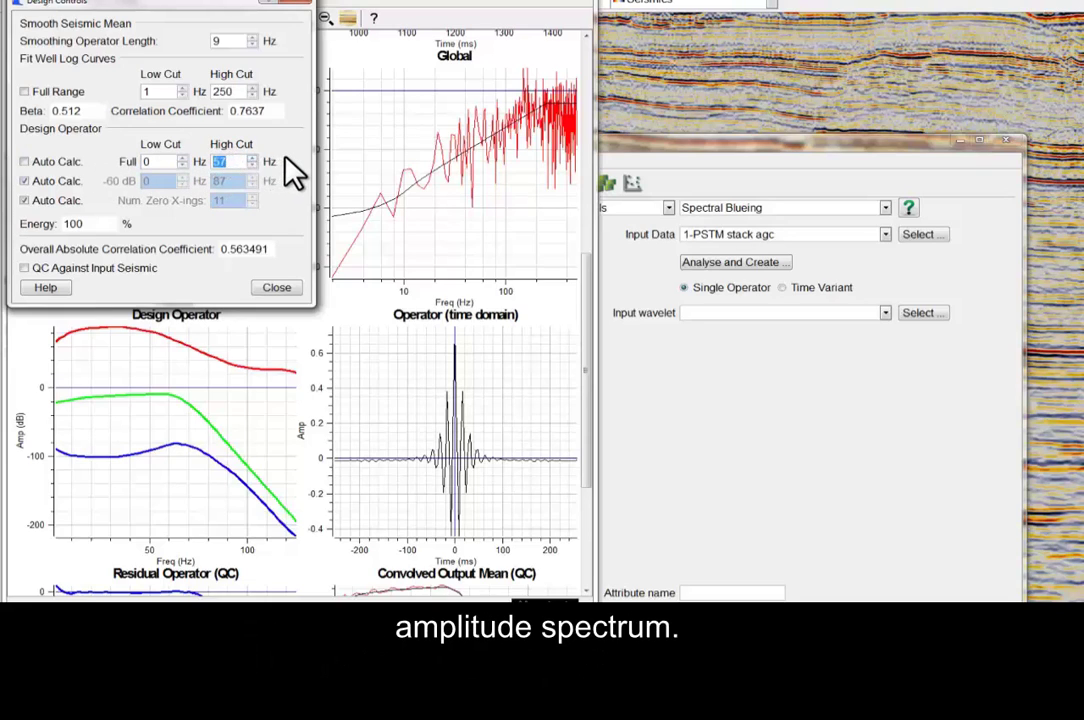
text(49)
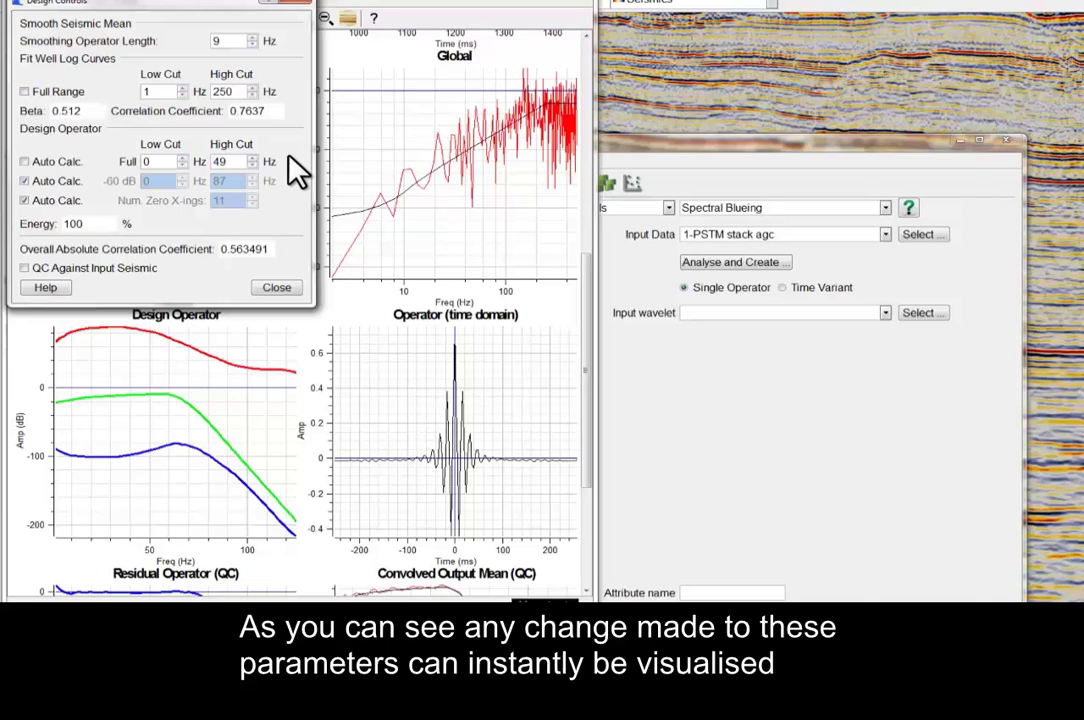
key(Return)
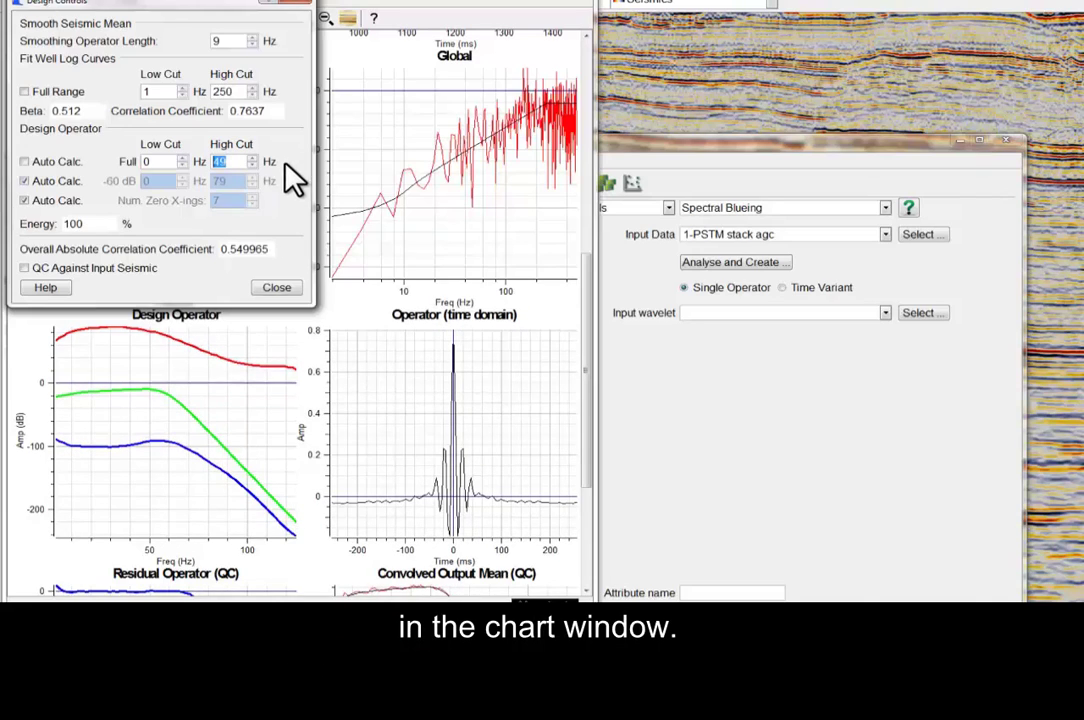
Preview the blued inline 1300 section without the original stack, then close the viewer.
click(280, 288)
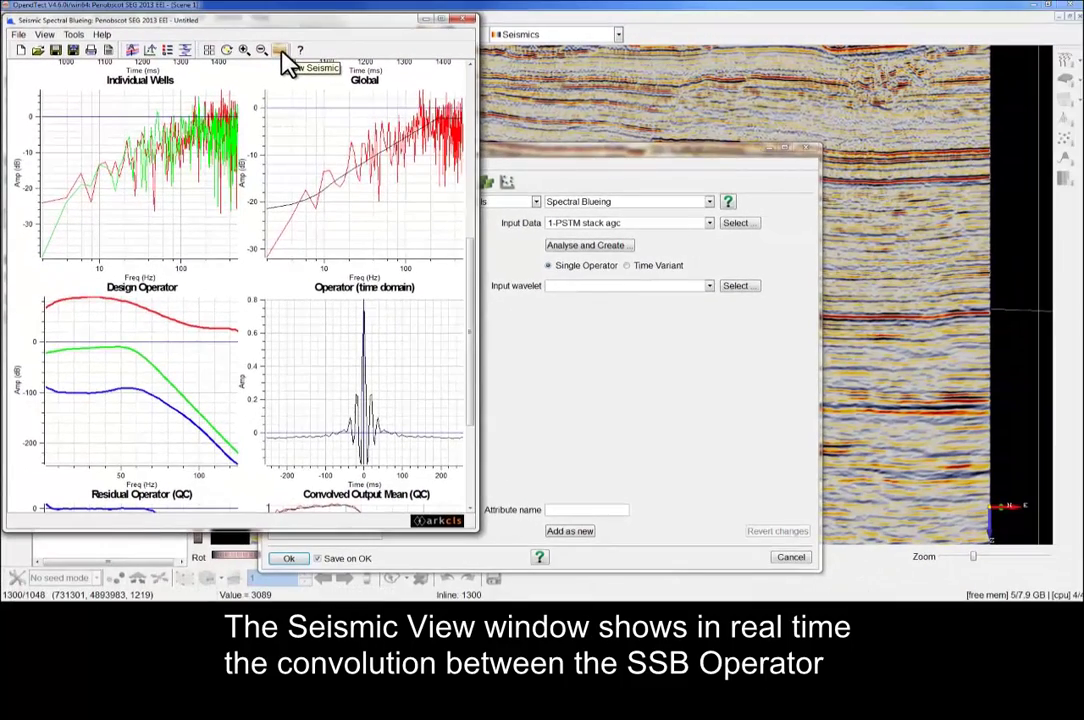
click(343, 22)
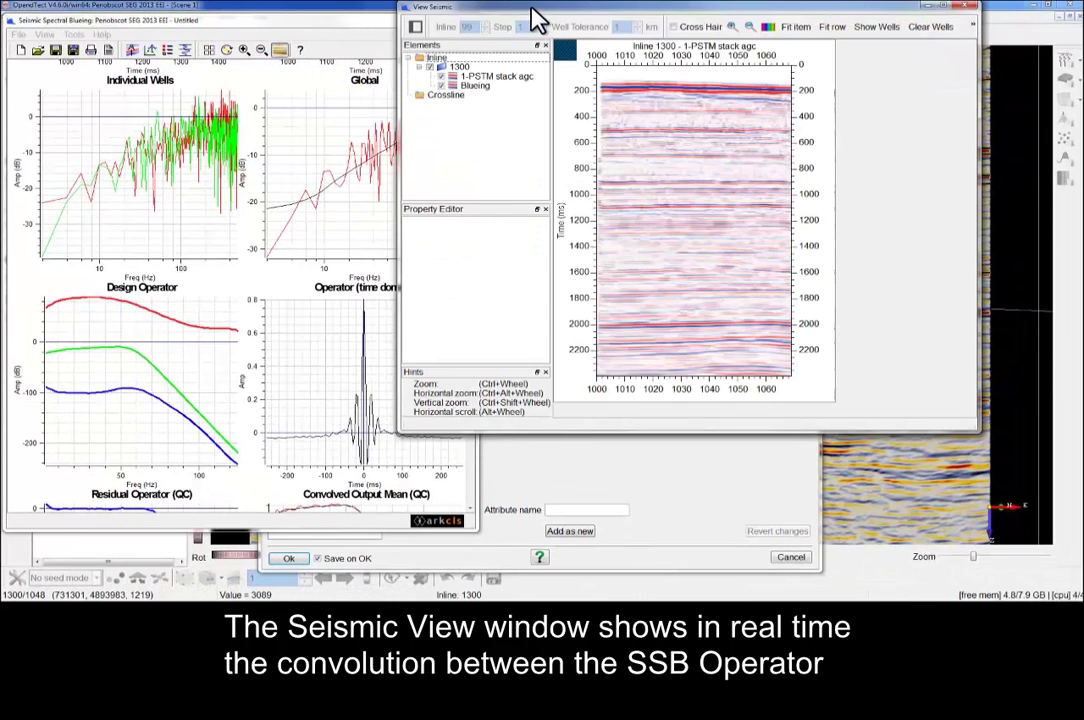
drag(533, 8, 615, 22)
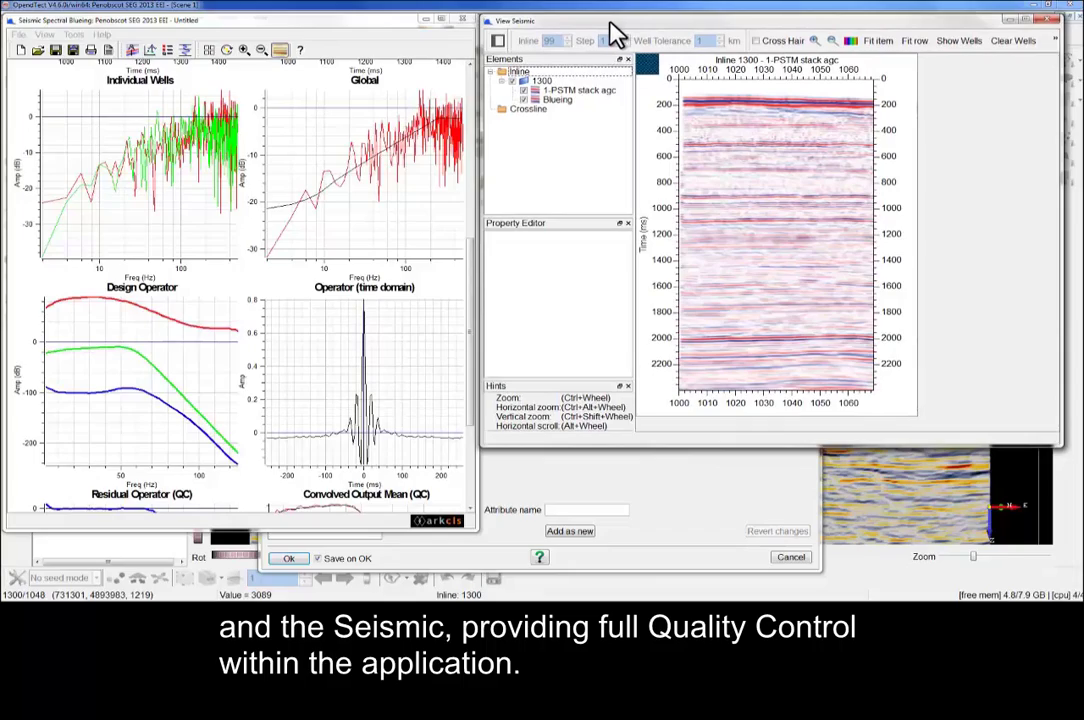
click(880, 43)
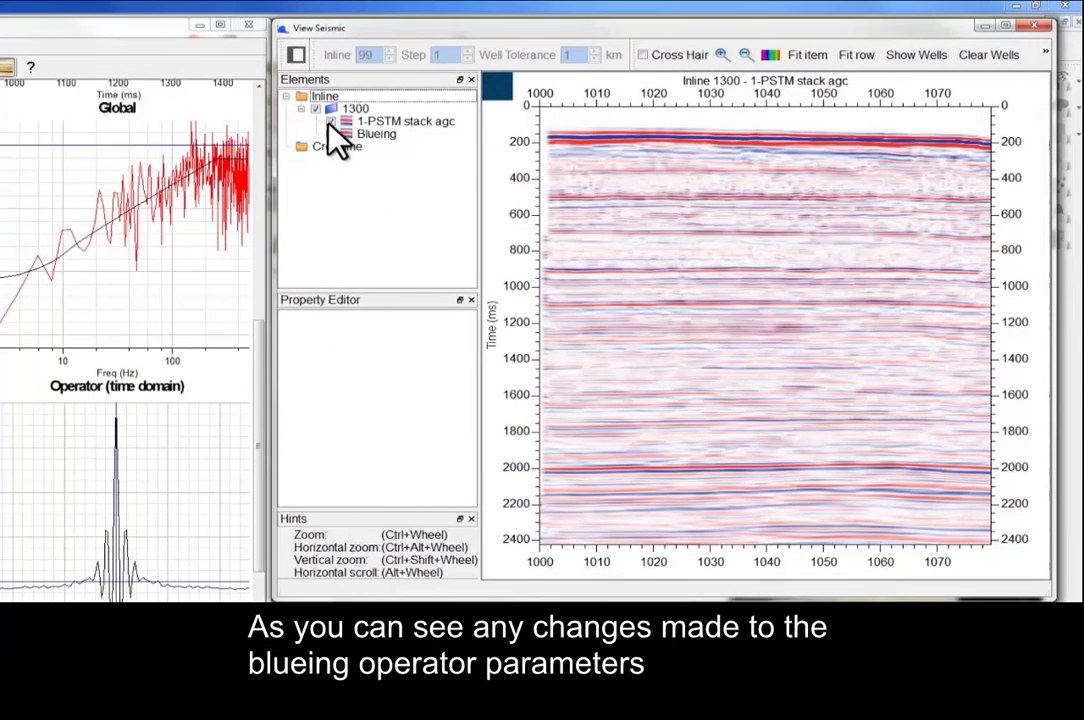
click(331, 122)
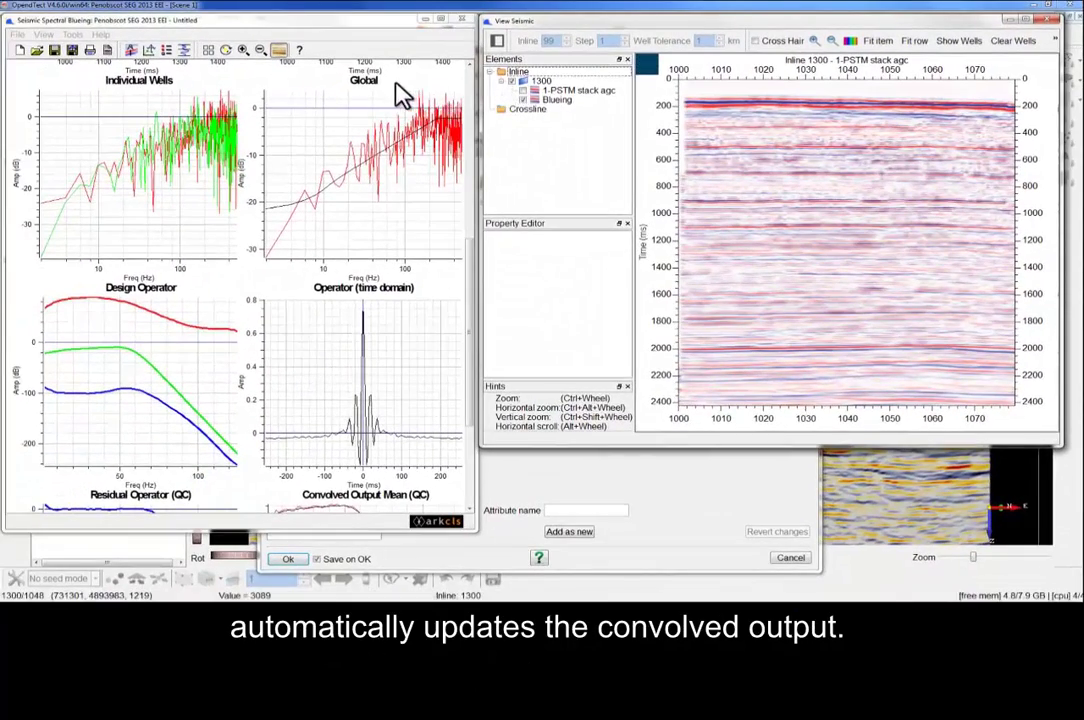
click(279, 50)
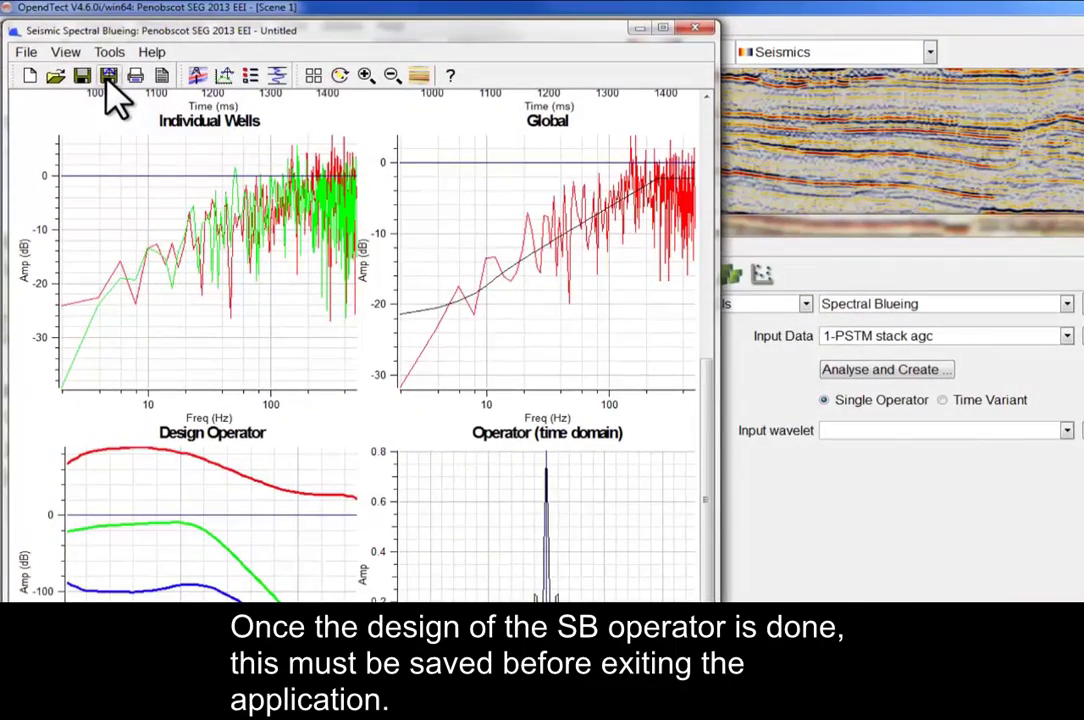
Save the designed blueing operator as ssb_op_sb.
click(108, 77)
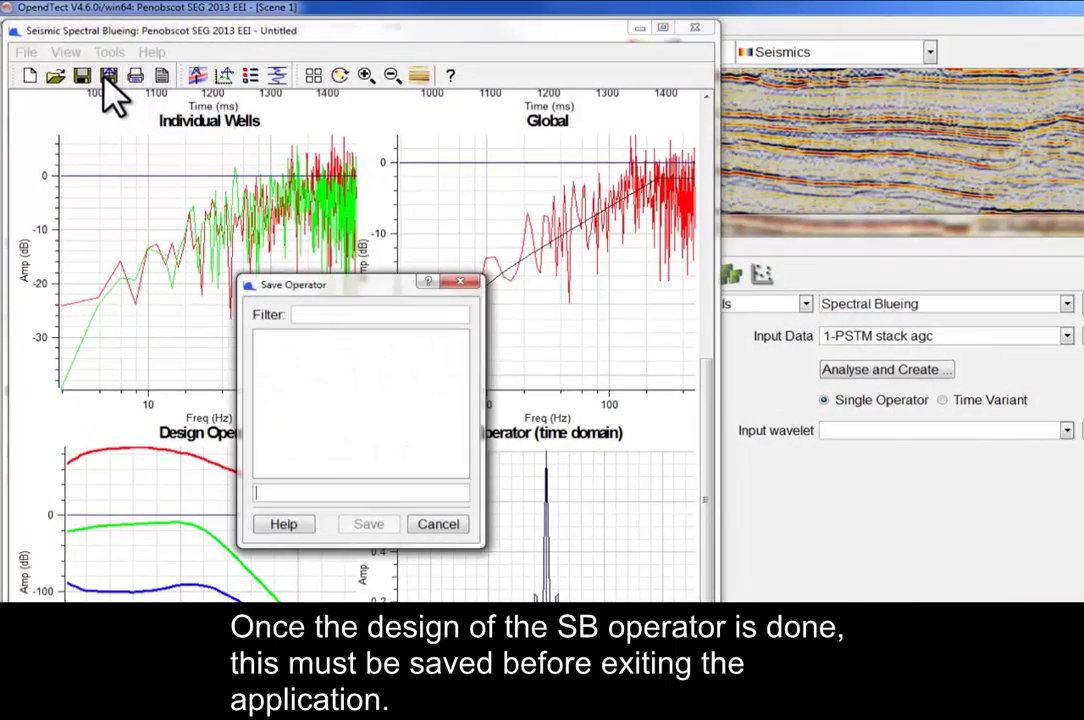
text(ssb)
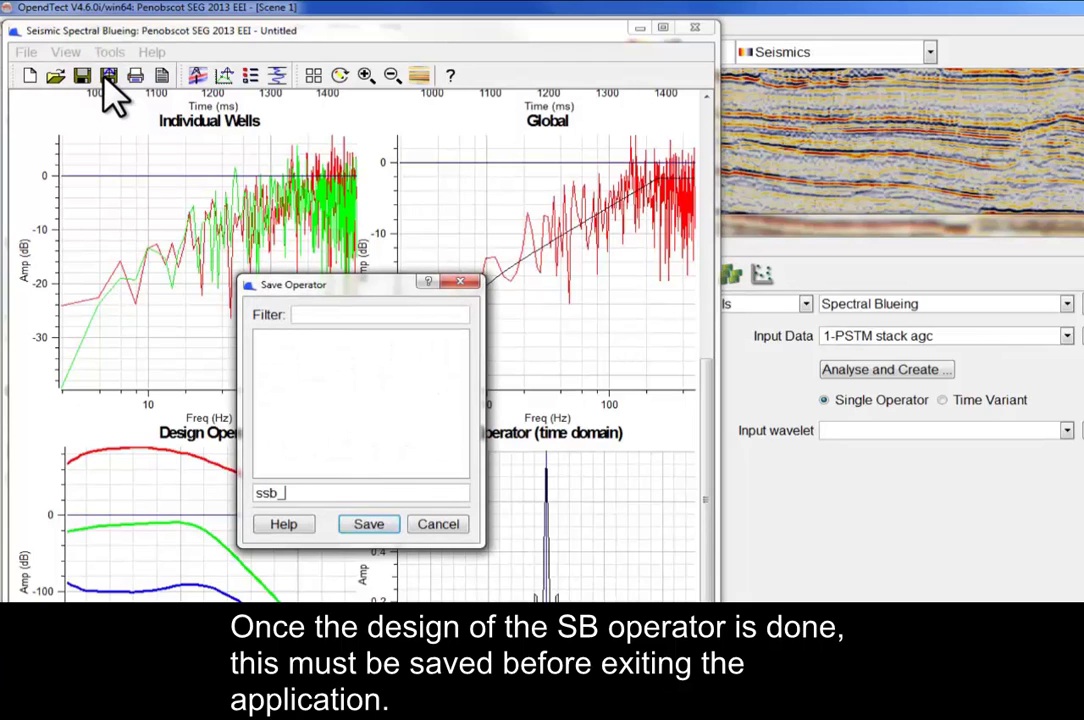
text(_op_sb)
key(Return)
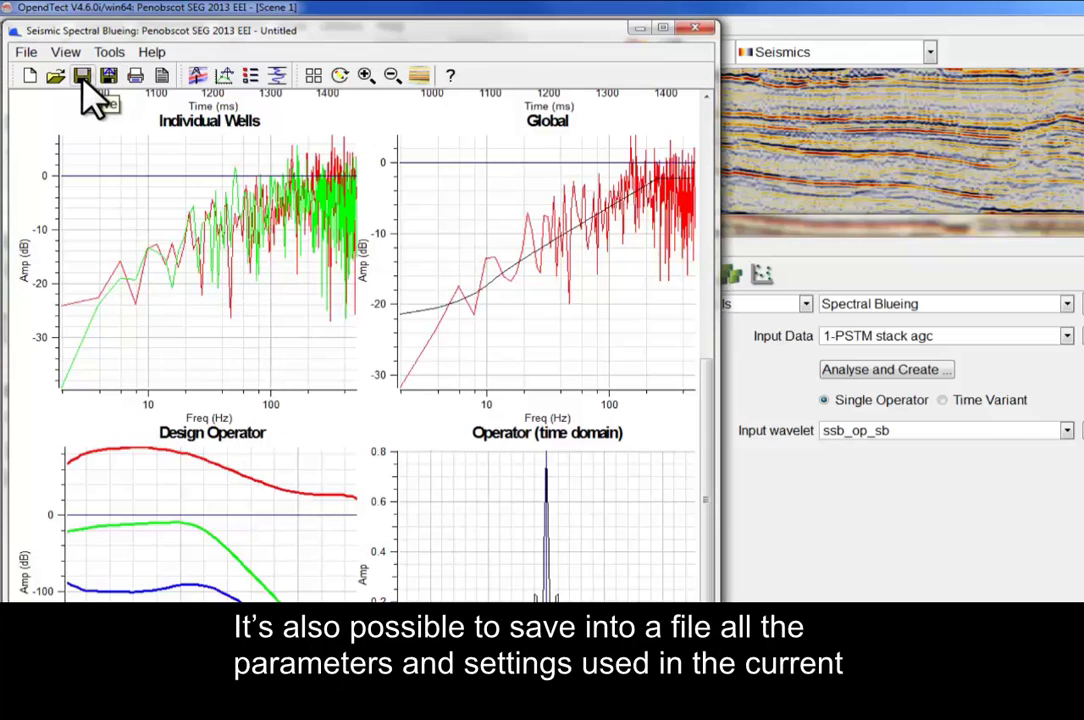
Save the blueing session as ssb_session.
click(82, 77)
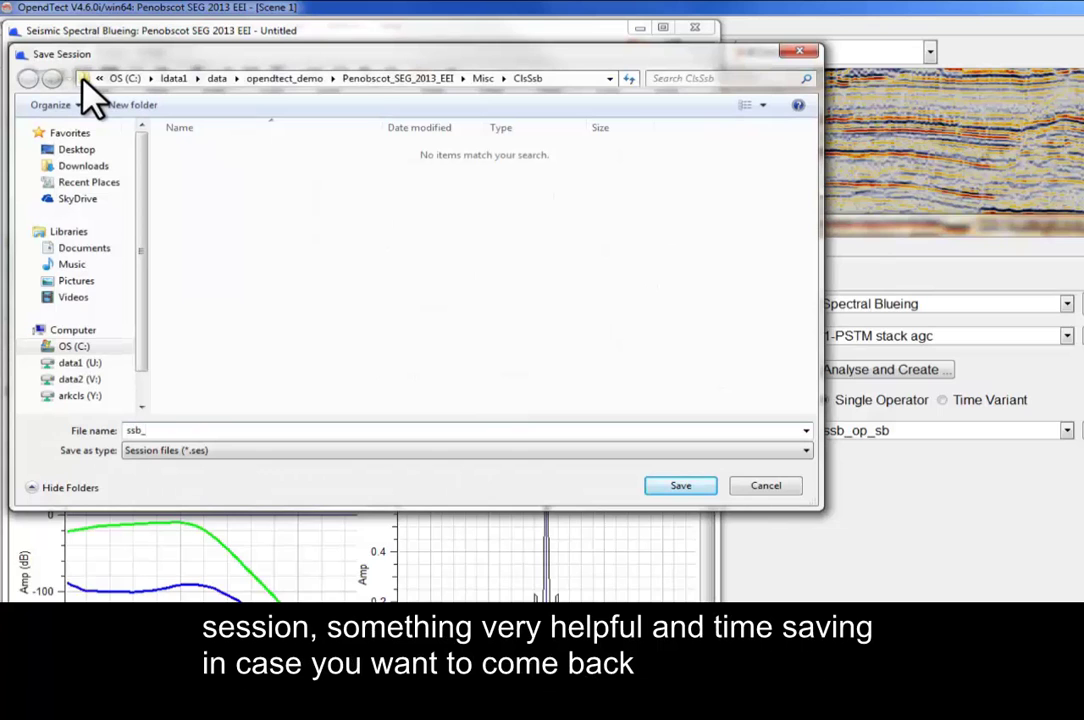
text(ssb_session)
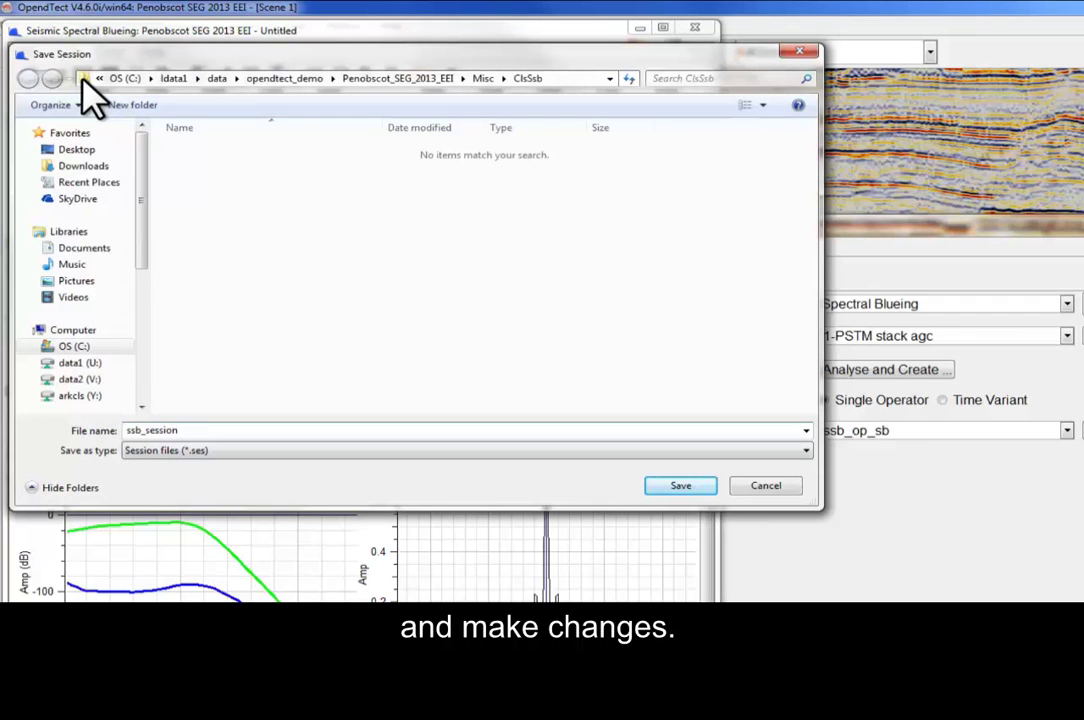
key(Return)
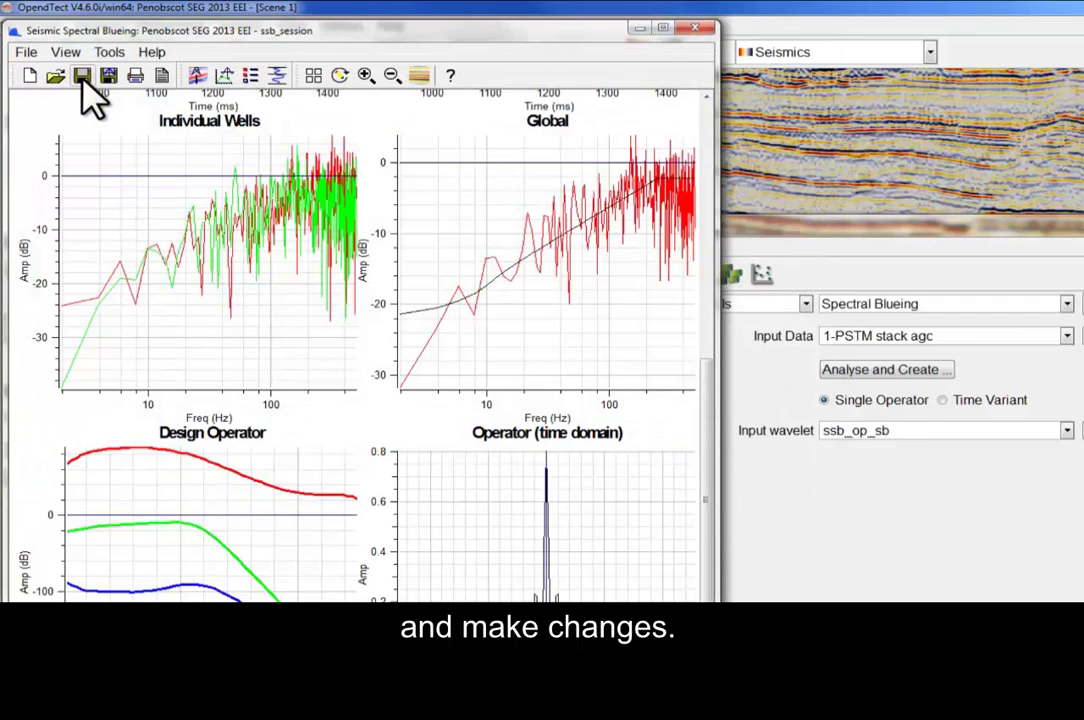
Exit spectral blueing, add Blued Seismic as a new attribute, and close the set without saving.
click(30, 54)
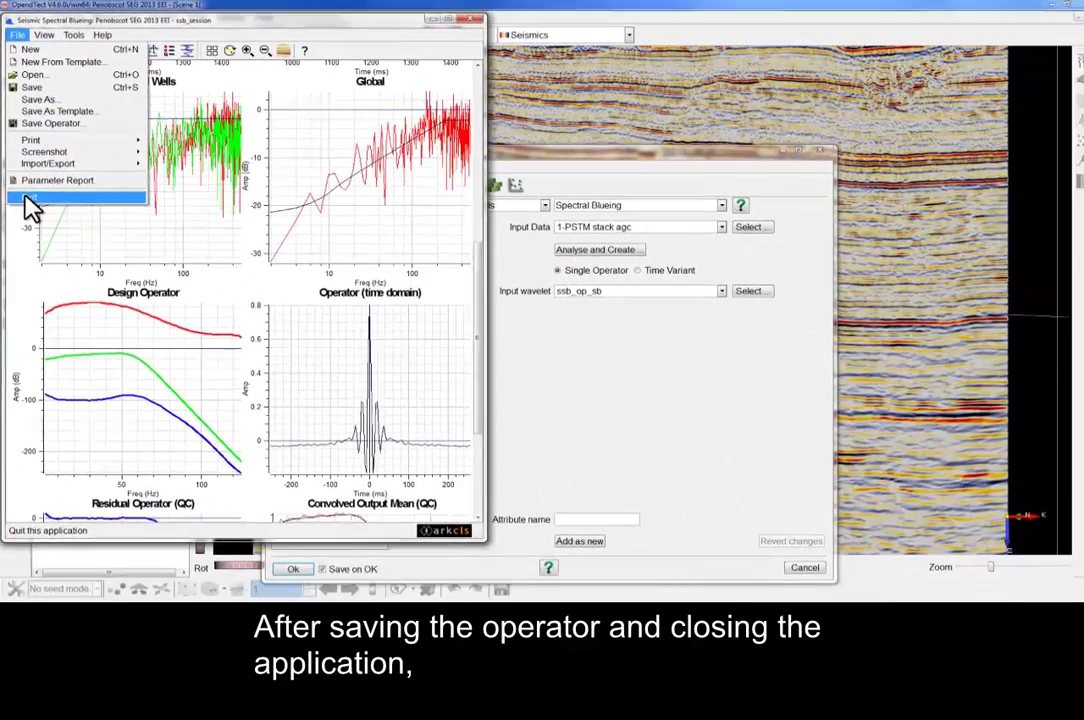
click(30, 200)
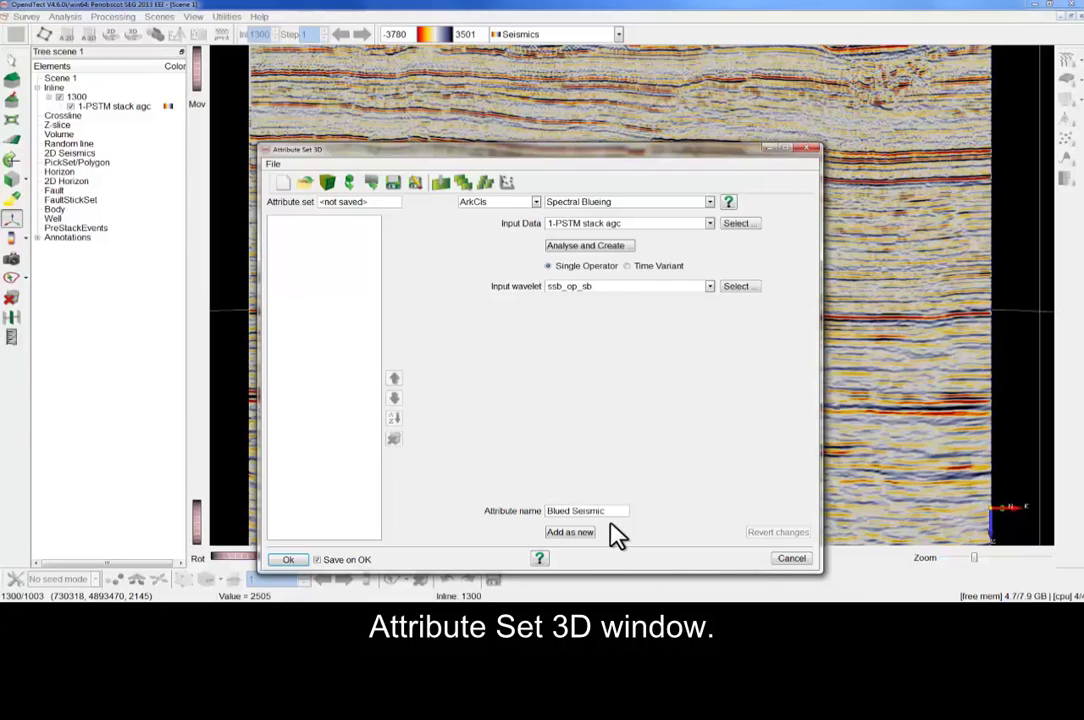
click(576, 533)
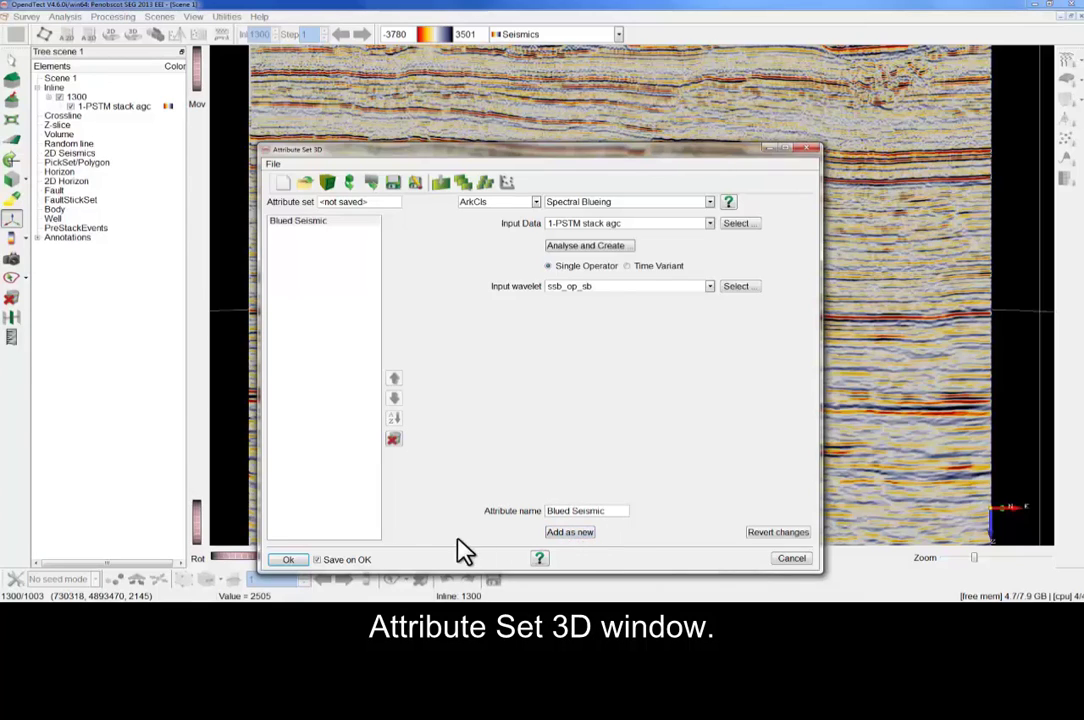
click(348, 561)
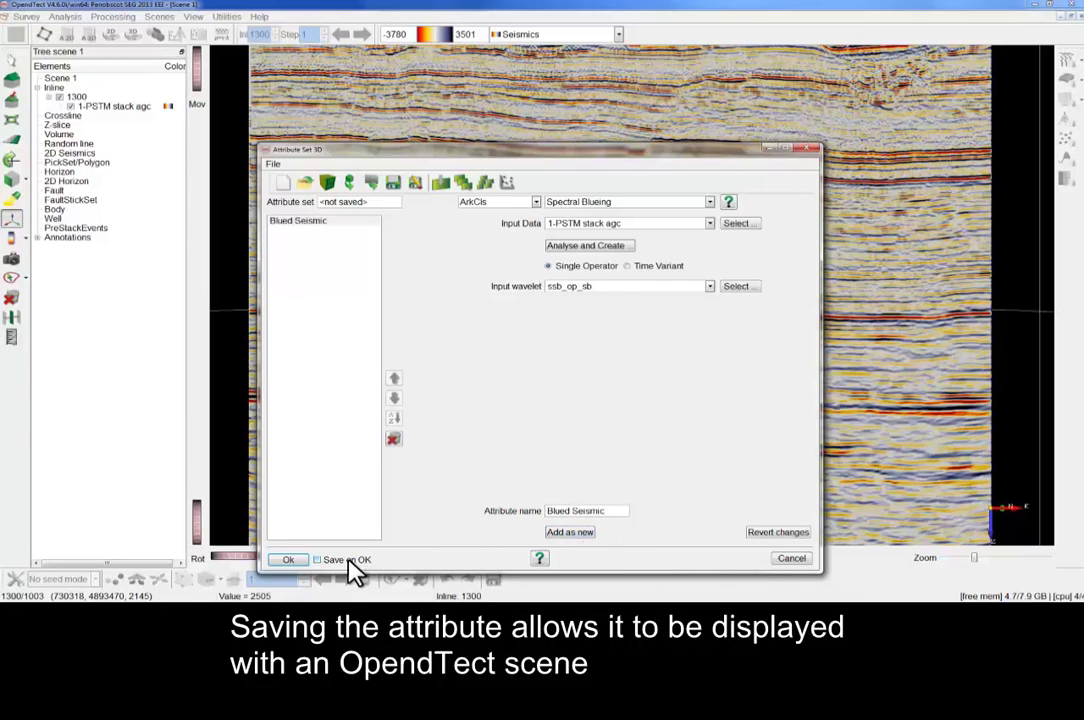
click(288, 561)
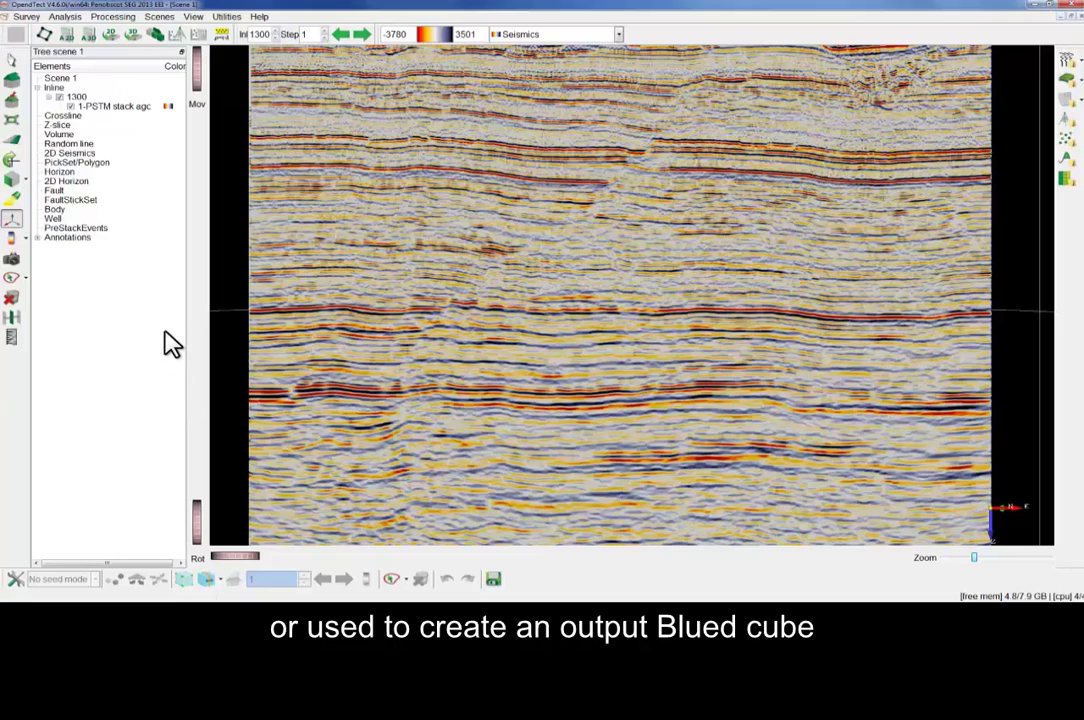
Add Blued Seismic as an attribute layer on inline 1300 and compute it.
click(86, 99)
right_click(86, 98)
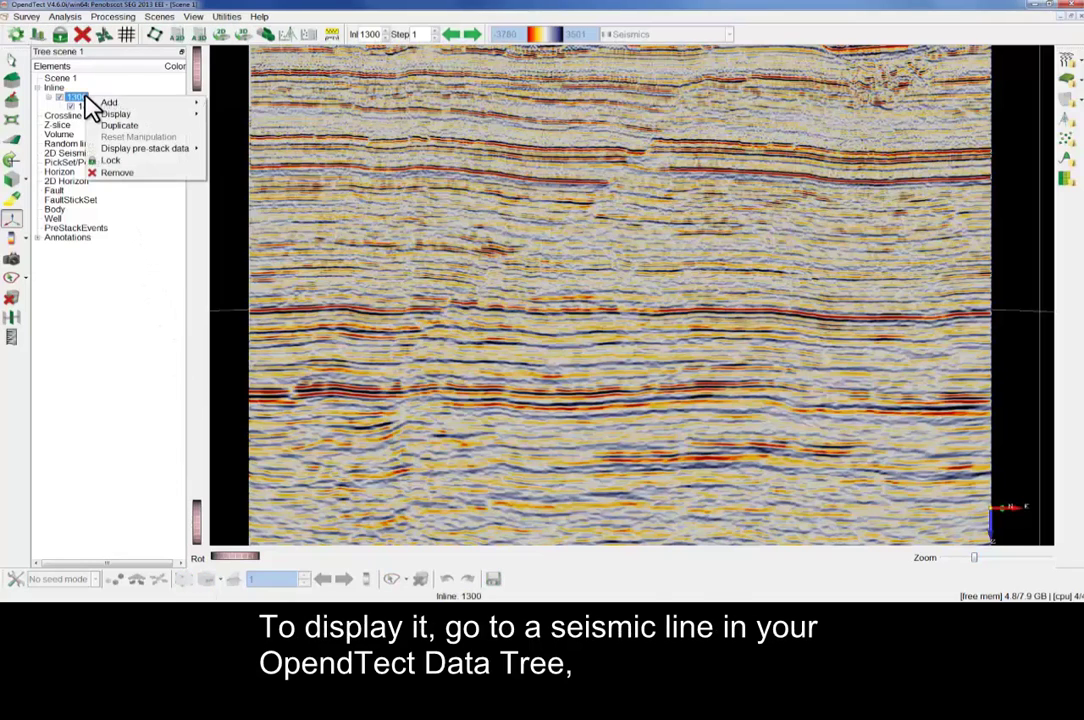
mouse_move(105, 106)
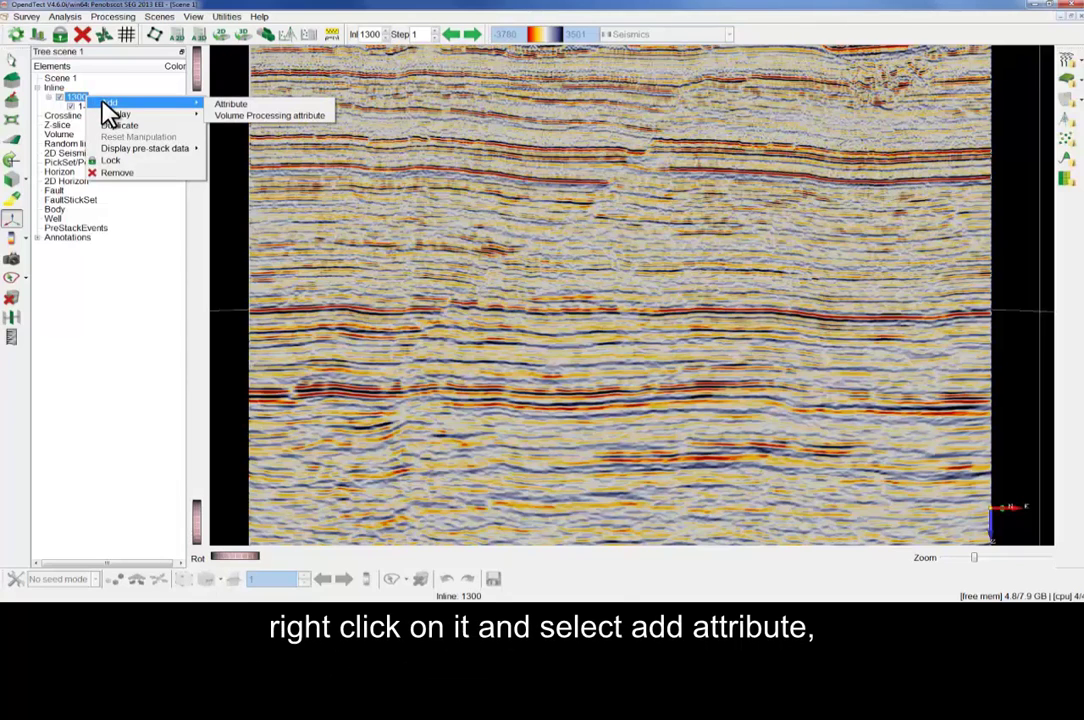
click(228, 106)
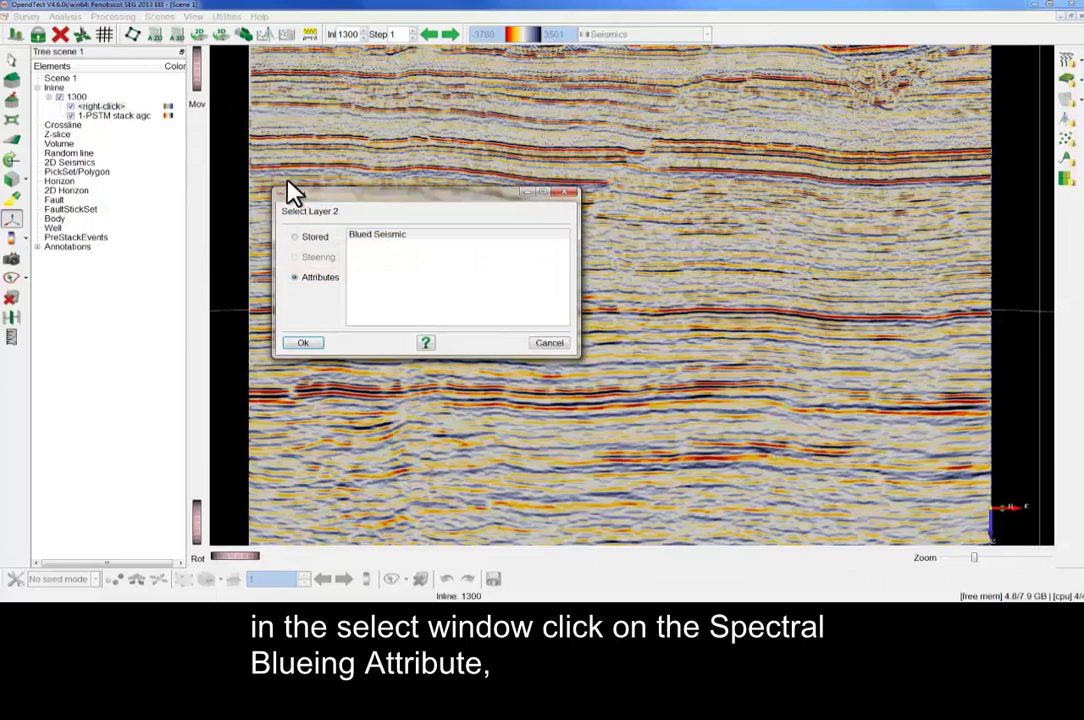
click(368, 240)
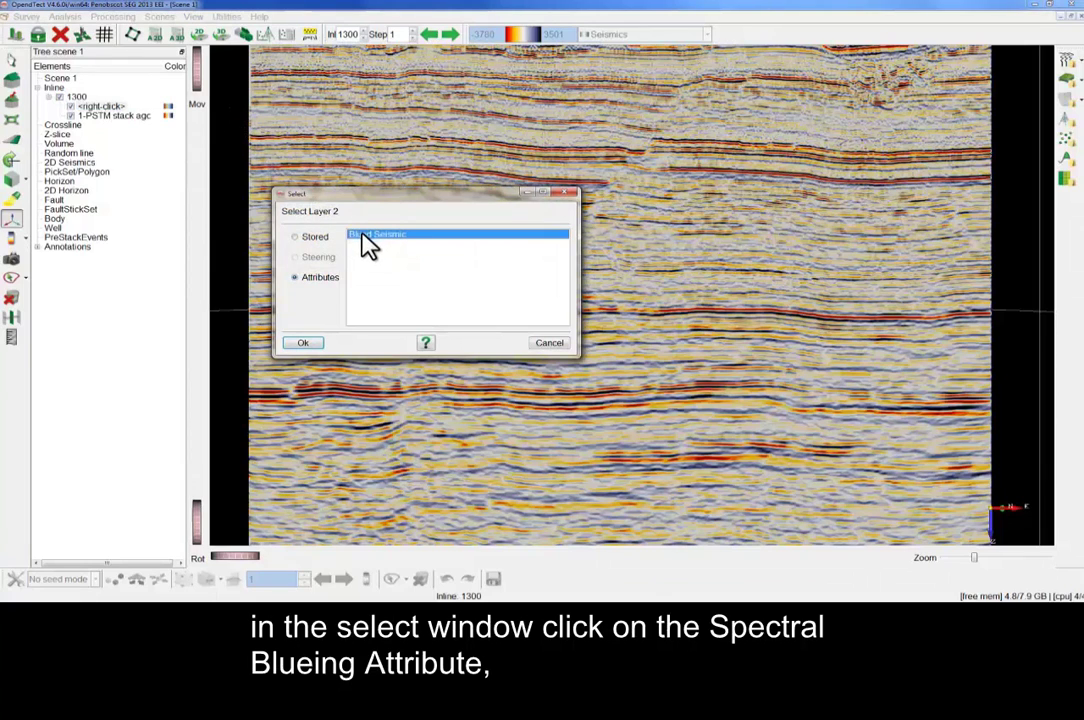
click(305, 346)
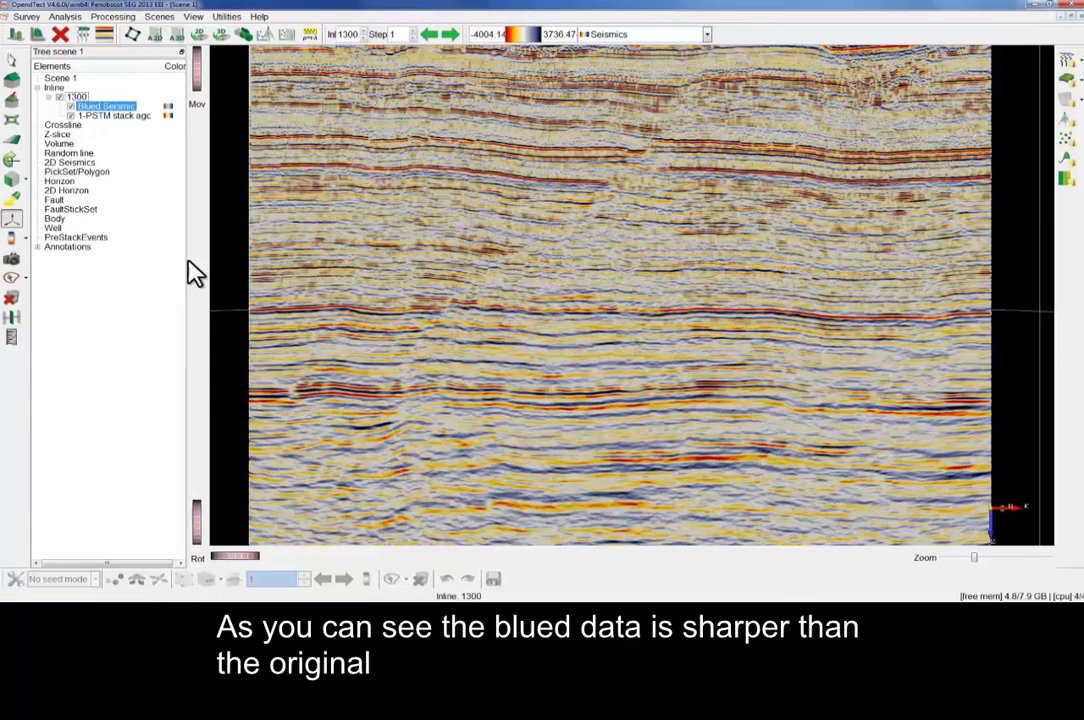
click(72, 107)
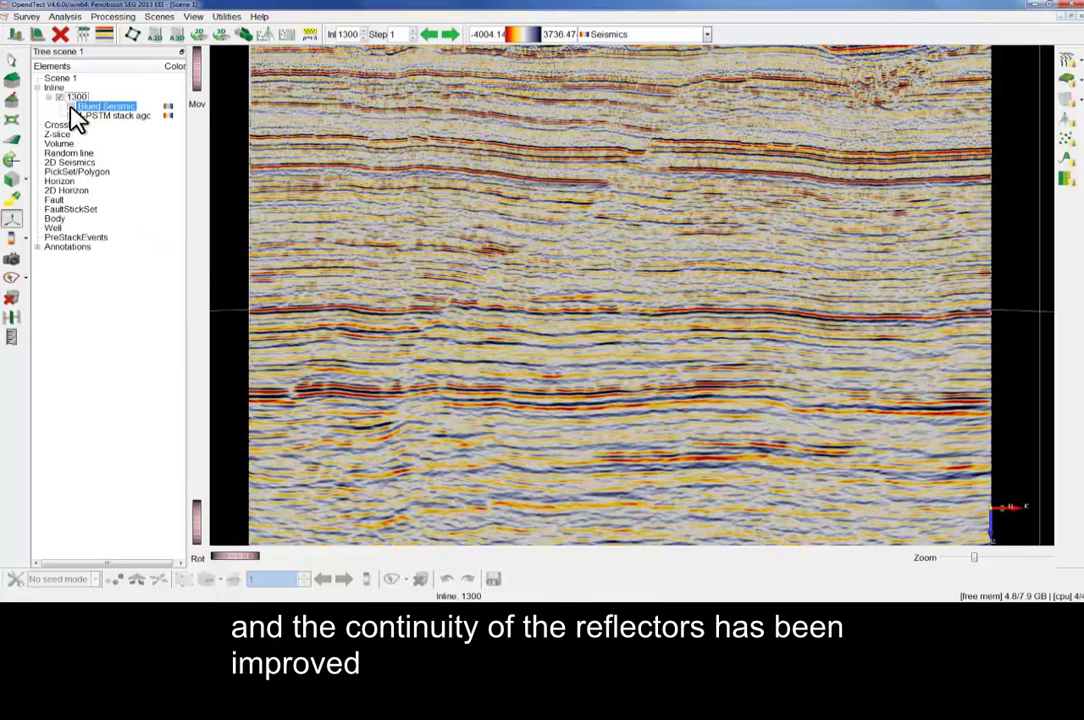
click(72, 107)
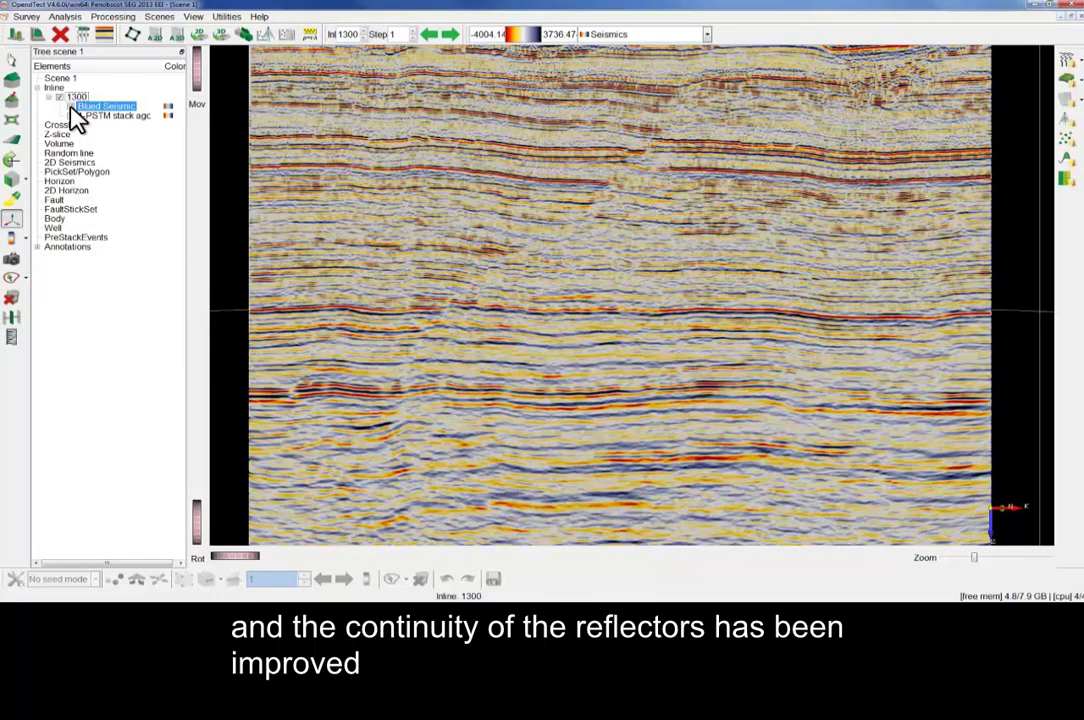
click(72, 107)
click(72, 107)
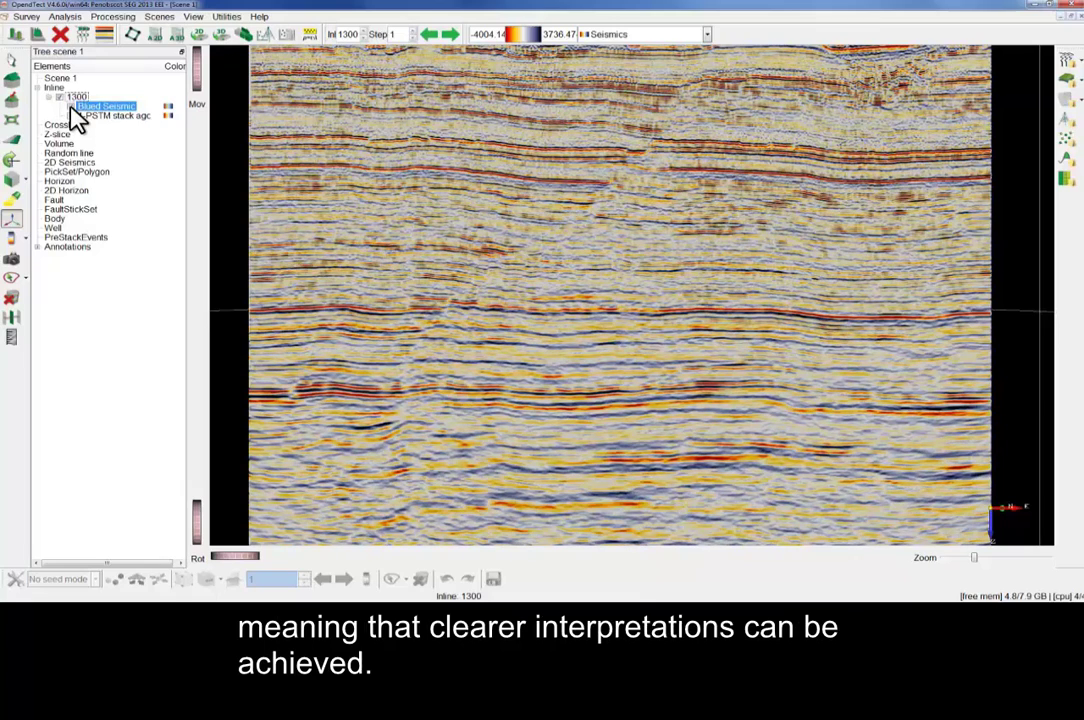